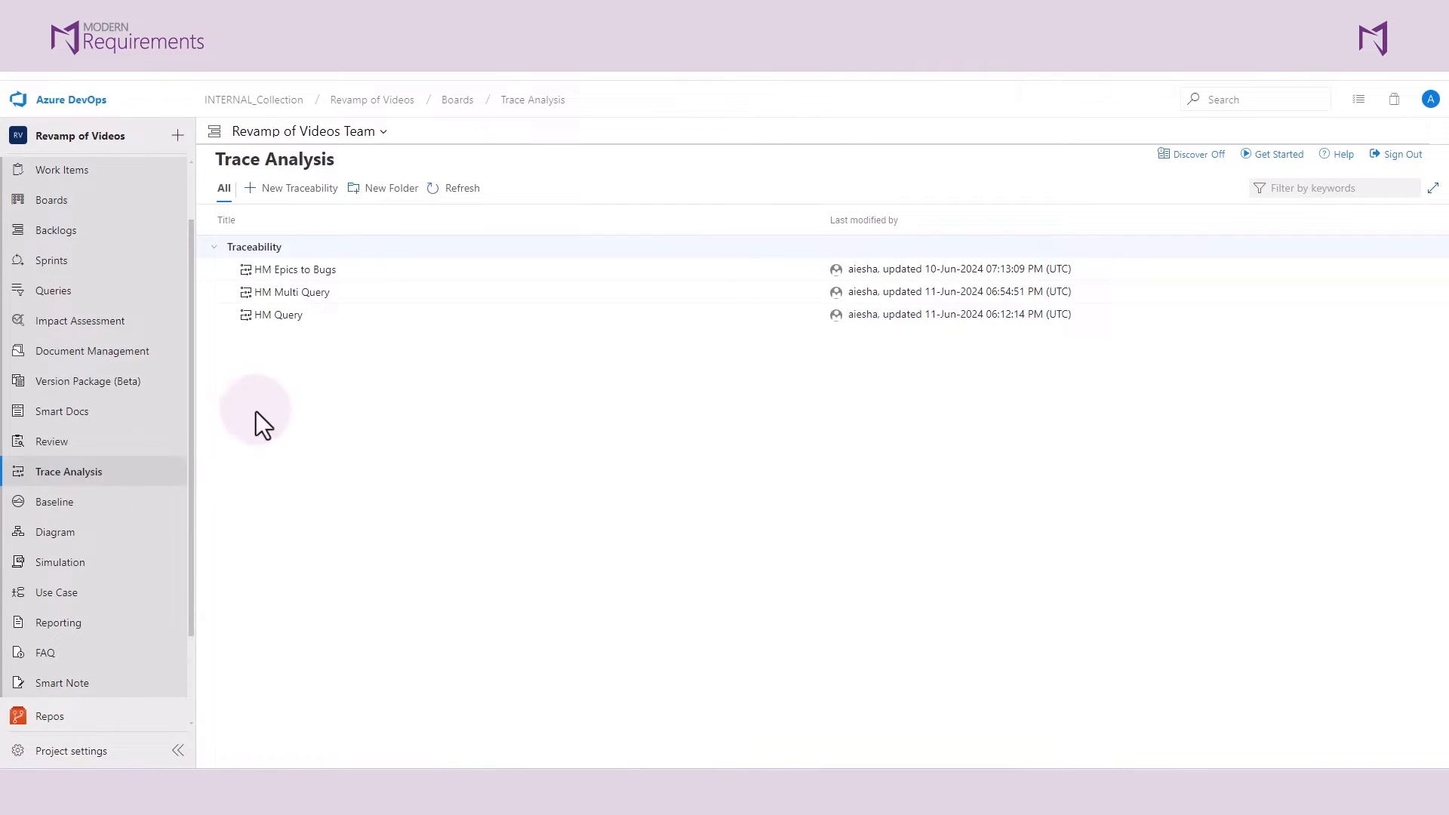
Create a new traceability file named "IM WI Type F to US"
{"action": "left_click", "coordinate": [314, 193]}
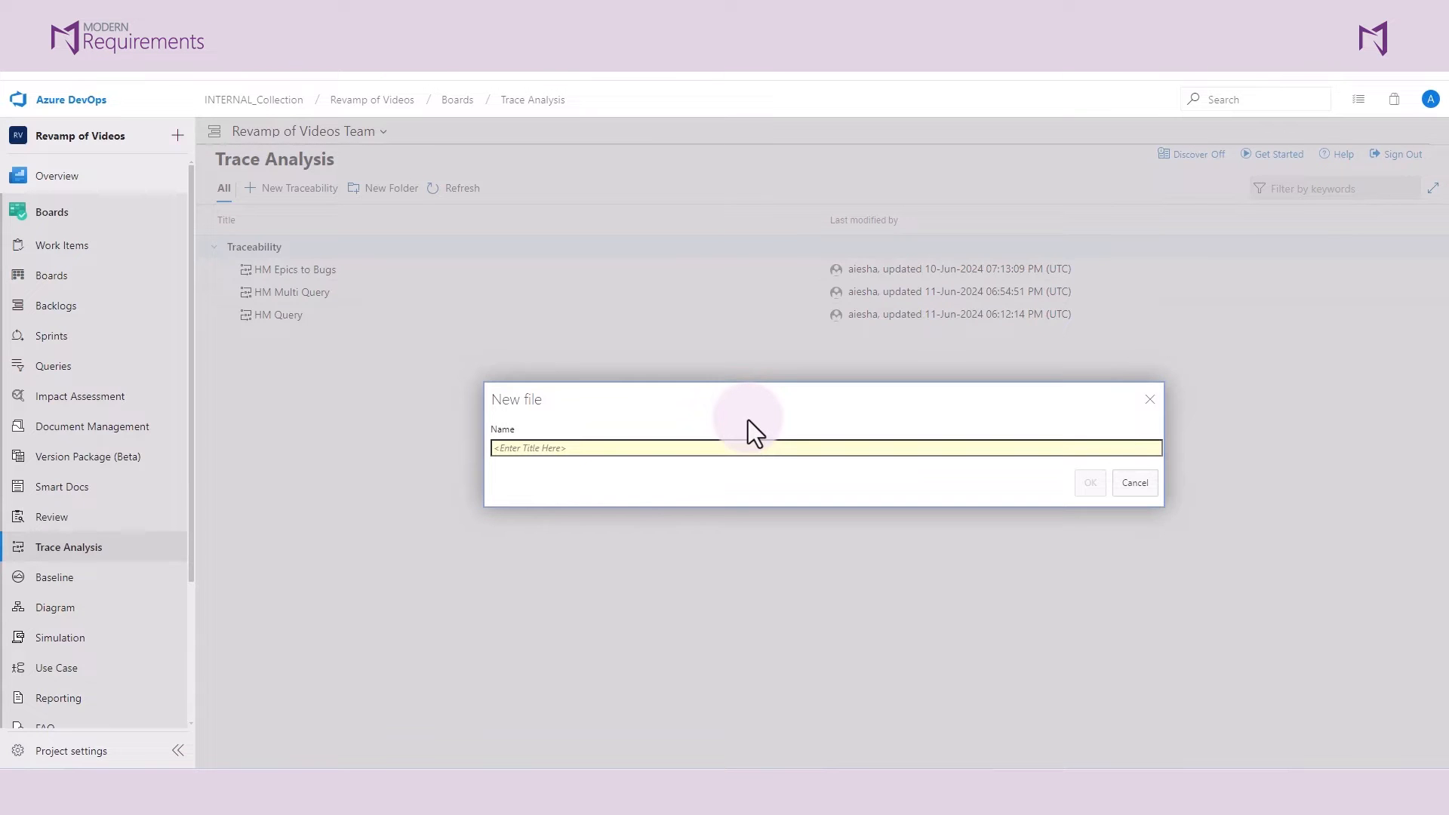
{"action": "left_click", "coordinate": [755, 448]}
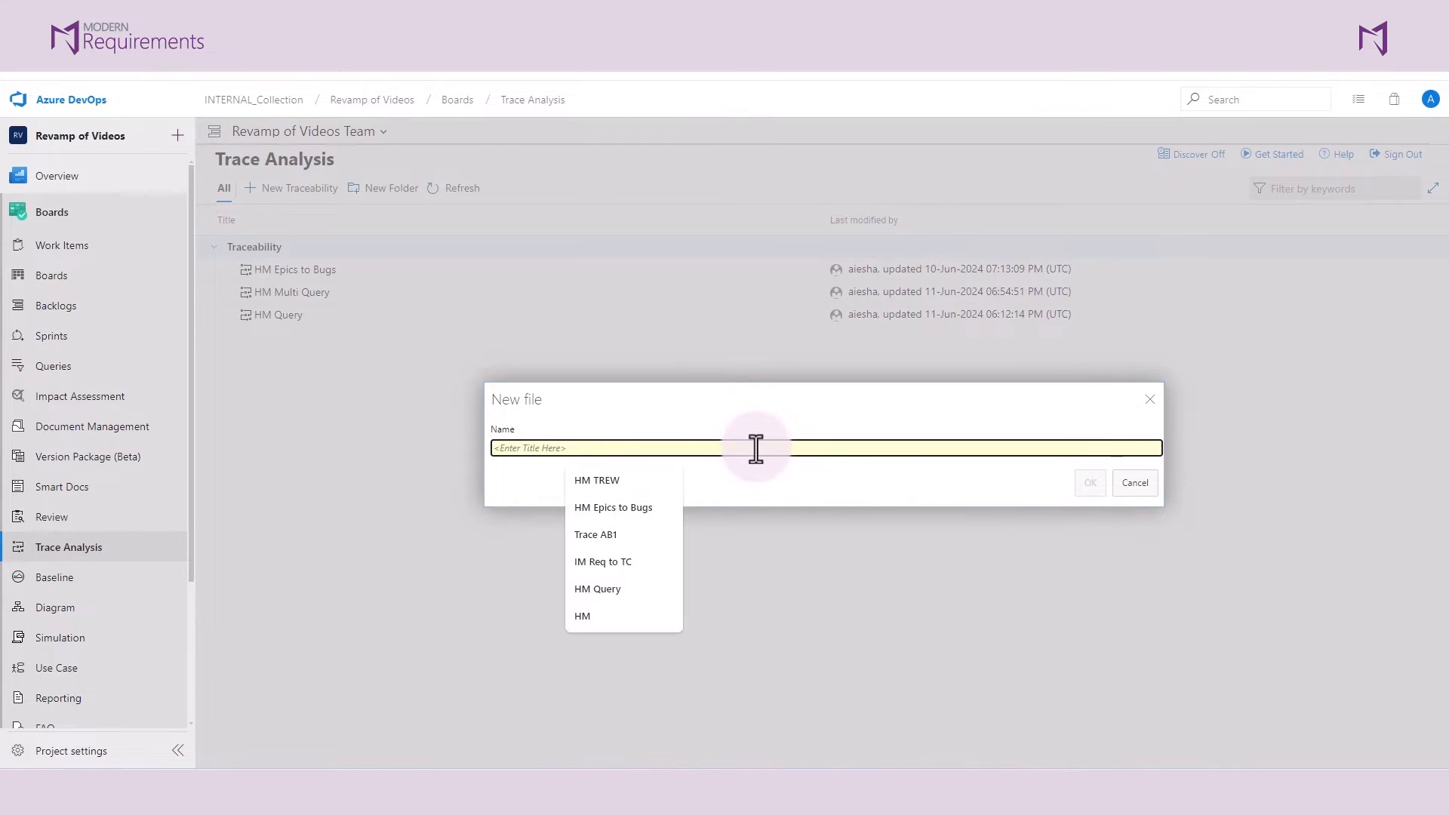
{"action": "type", "text": "IM"}
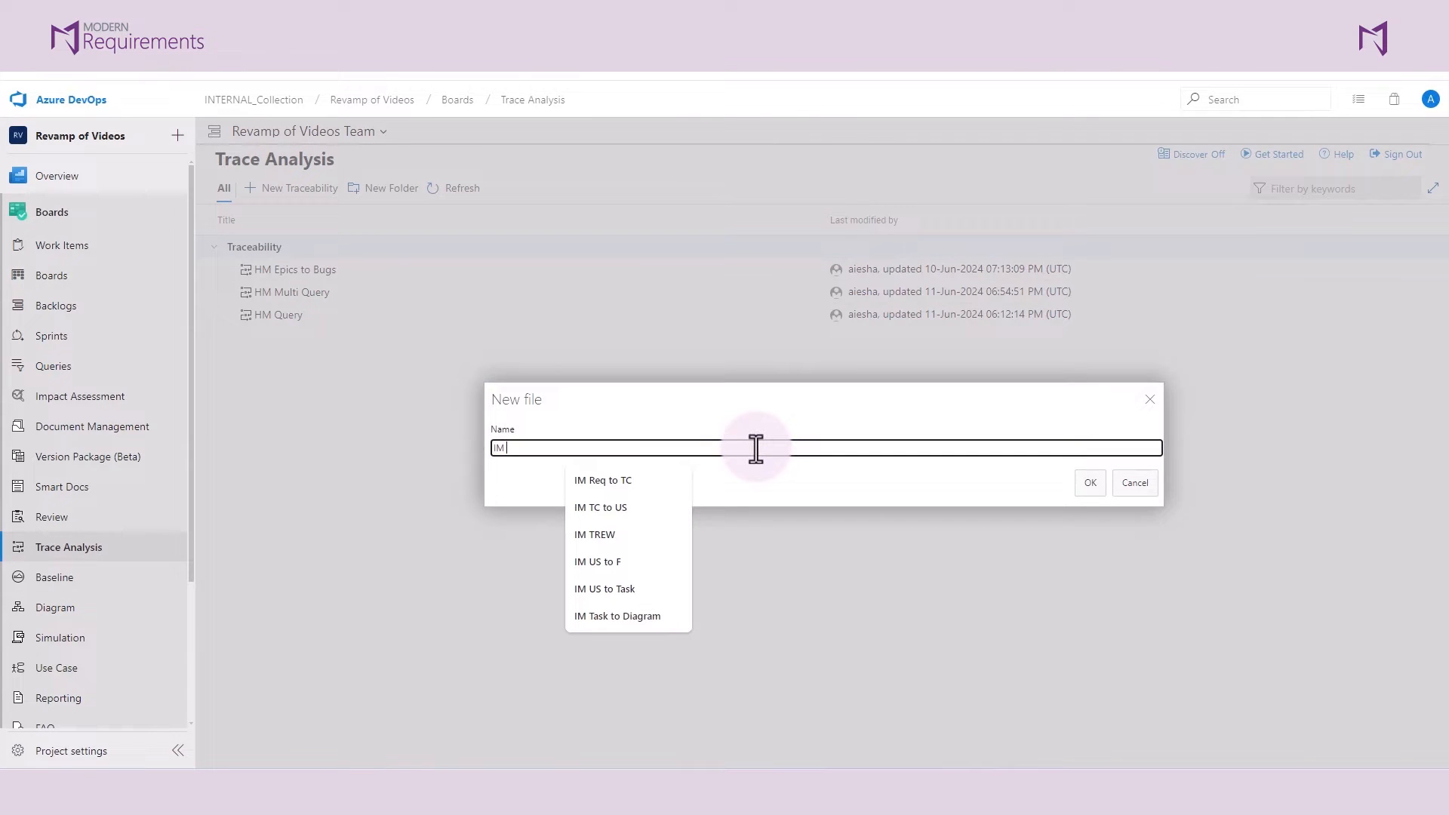
{"action": "type", "text": " WI Type"}
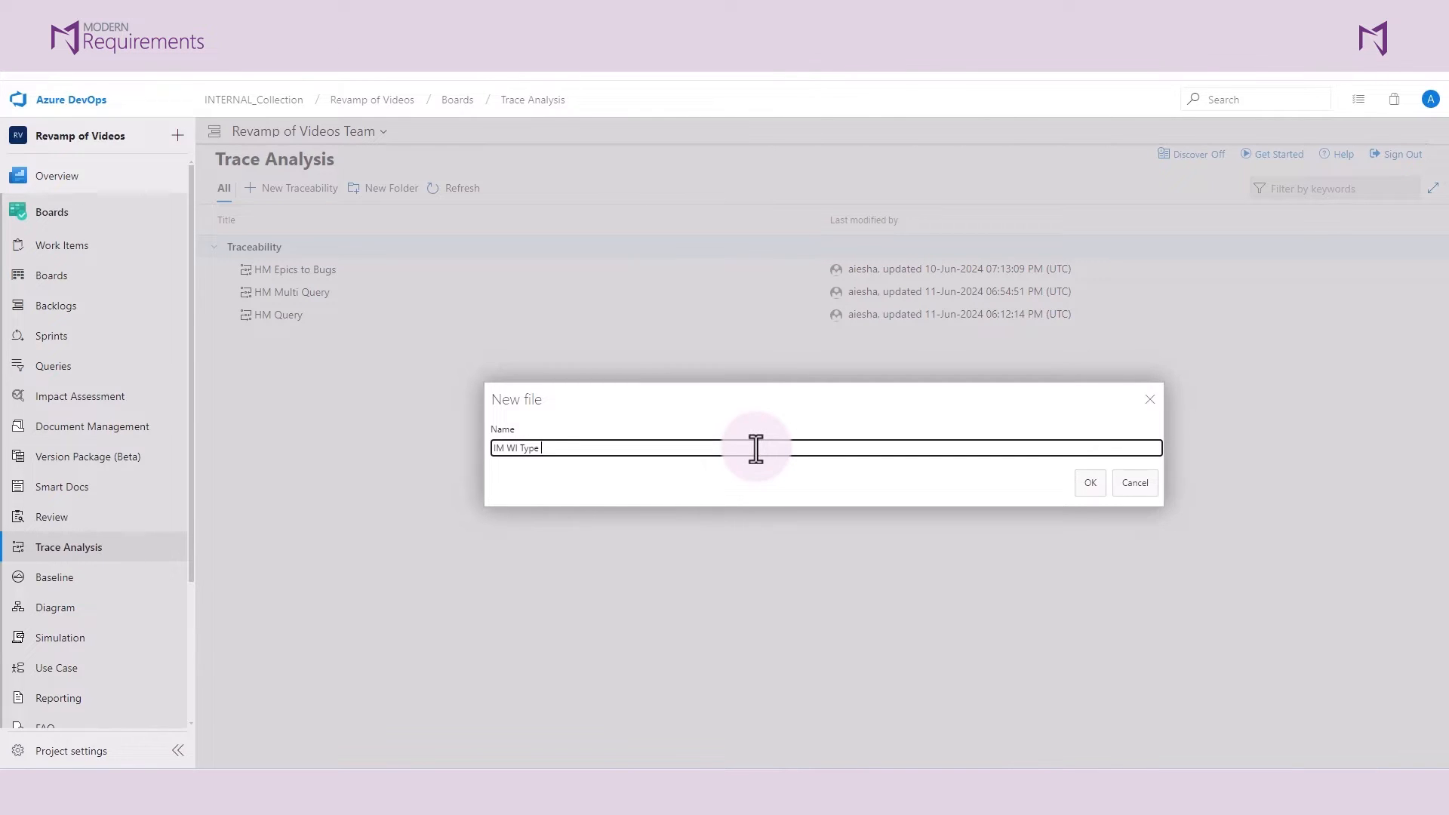
{"action": "type", "text": " F to US"}
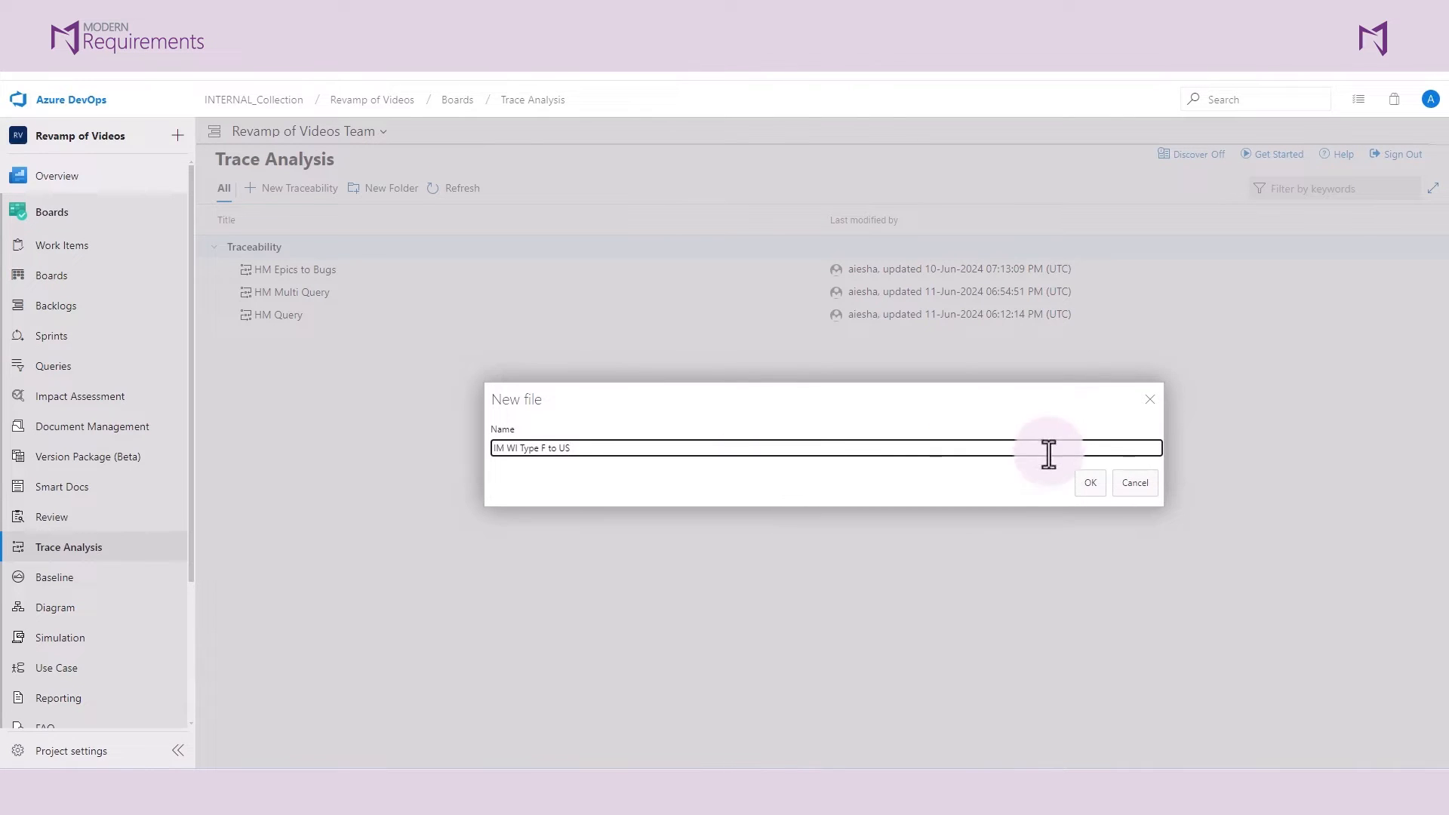
{"action": "left_click", "coordinate": [1089, 485]}
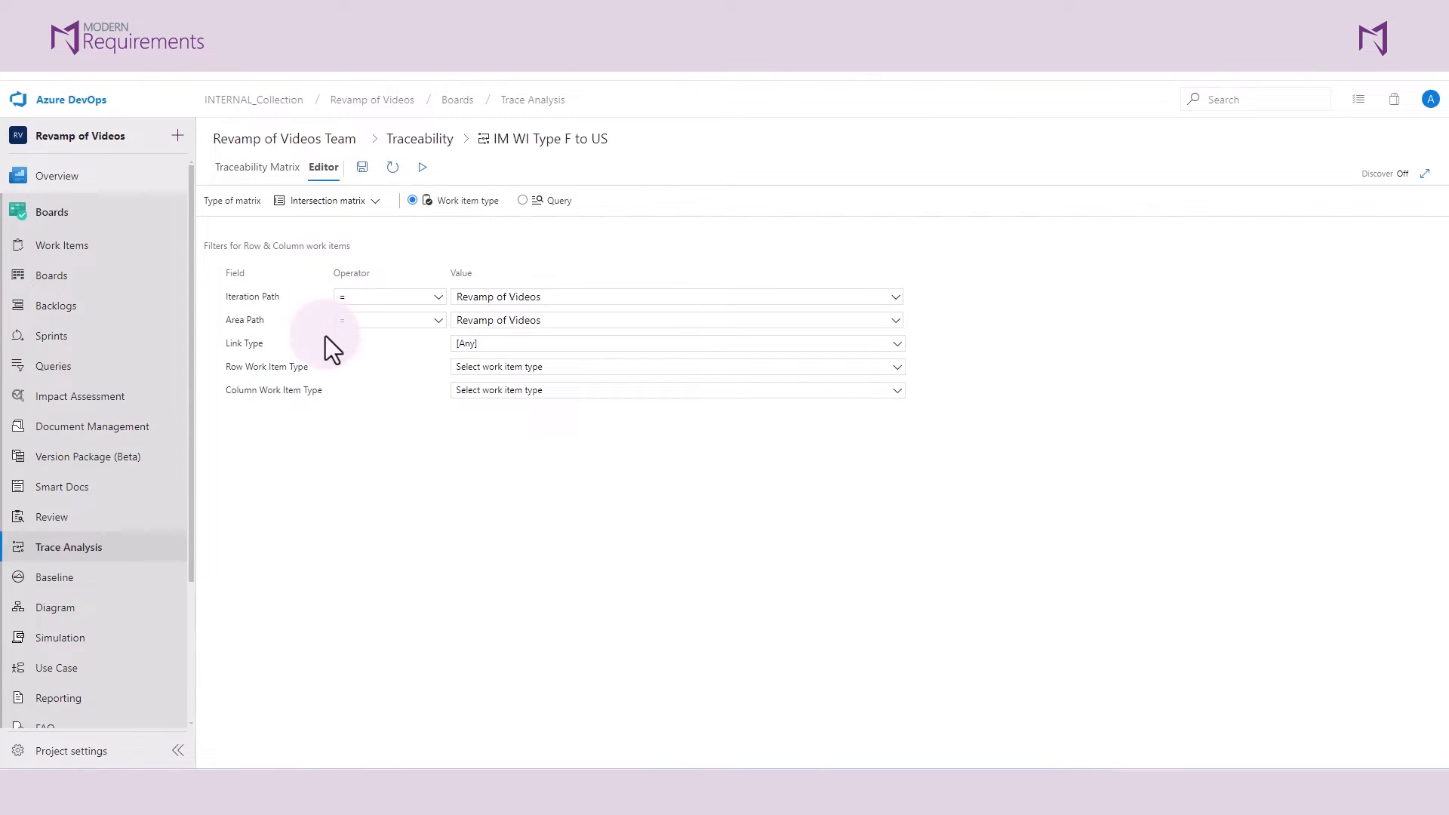
Set the Iteration Path filter of the intersection matrix to Revamp of Videos\Iteration 1
{"action": "left_click", "coordinate": [436, 302]}
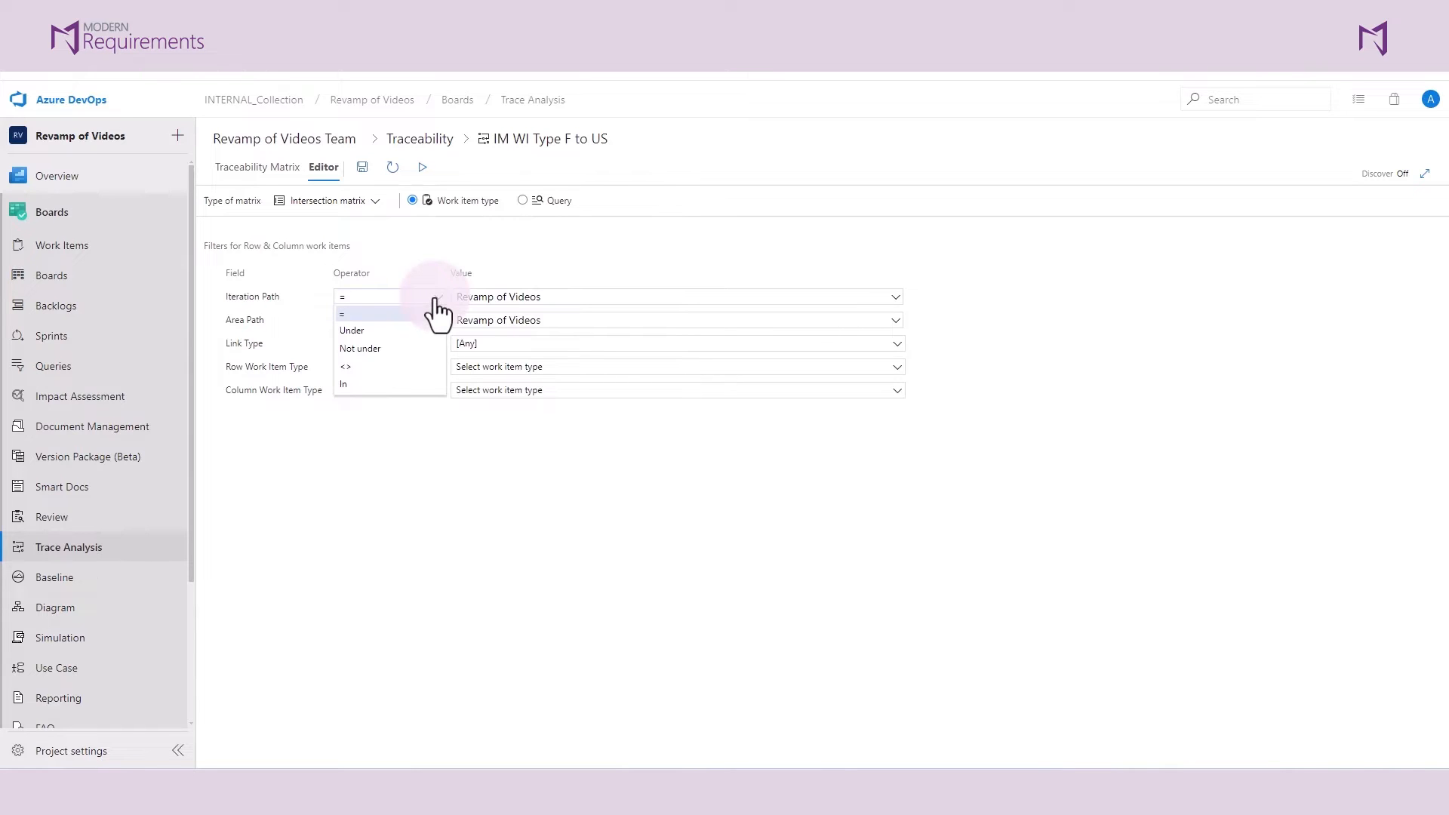
{"action": "left_click", "coordinate": [567, 298]}
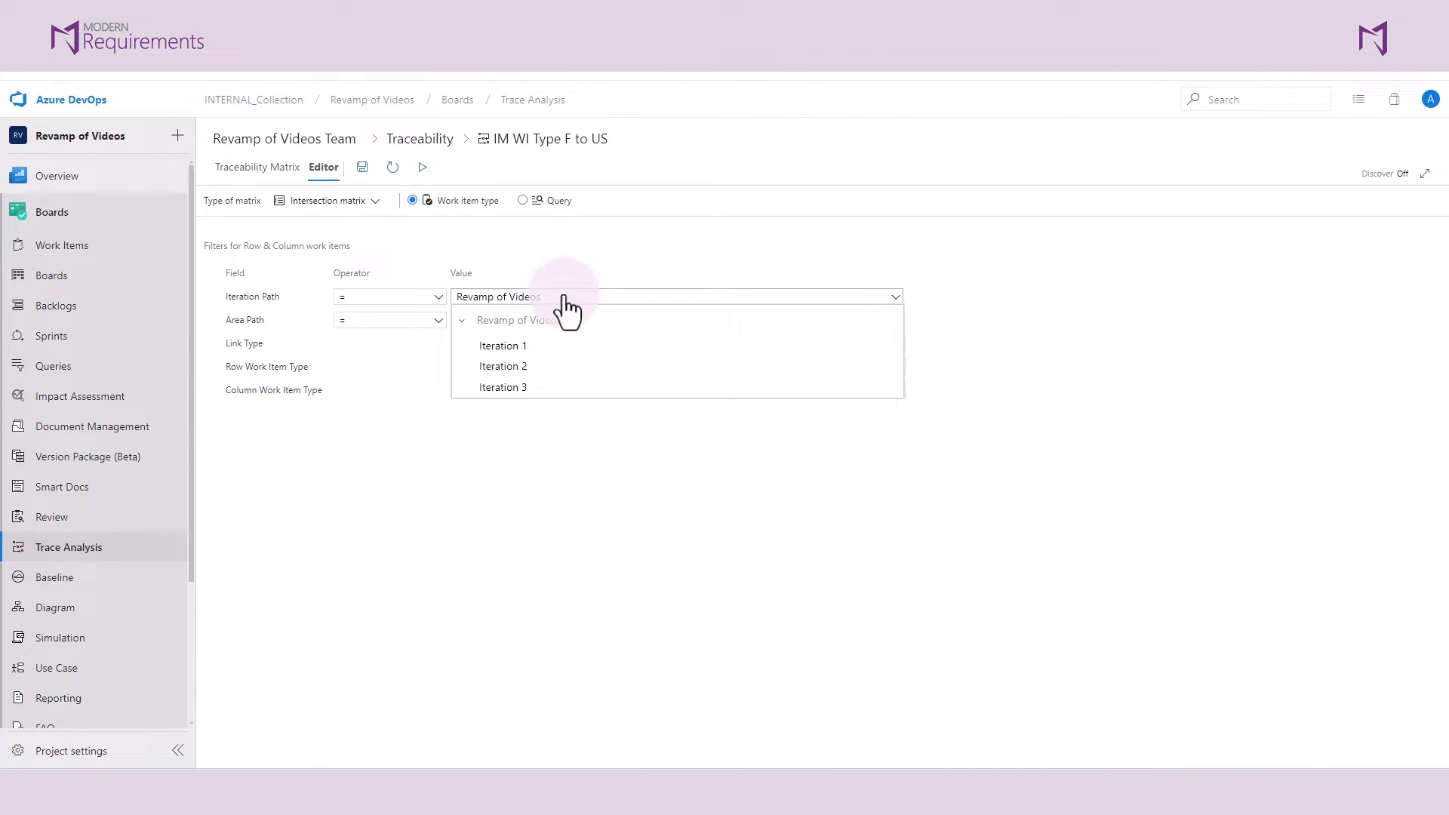
{"action": "left_click", "coordinate": [540, 348]}
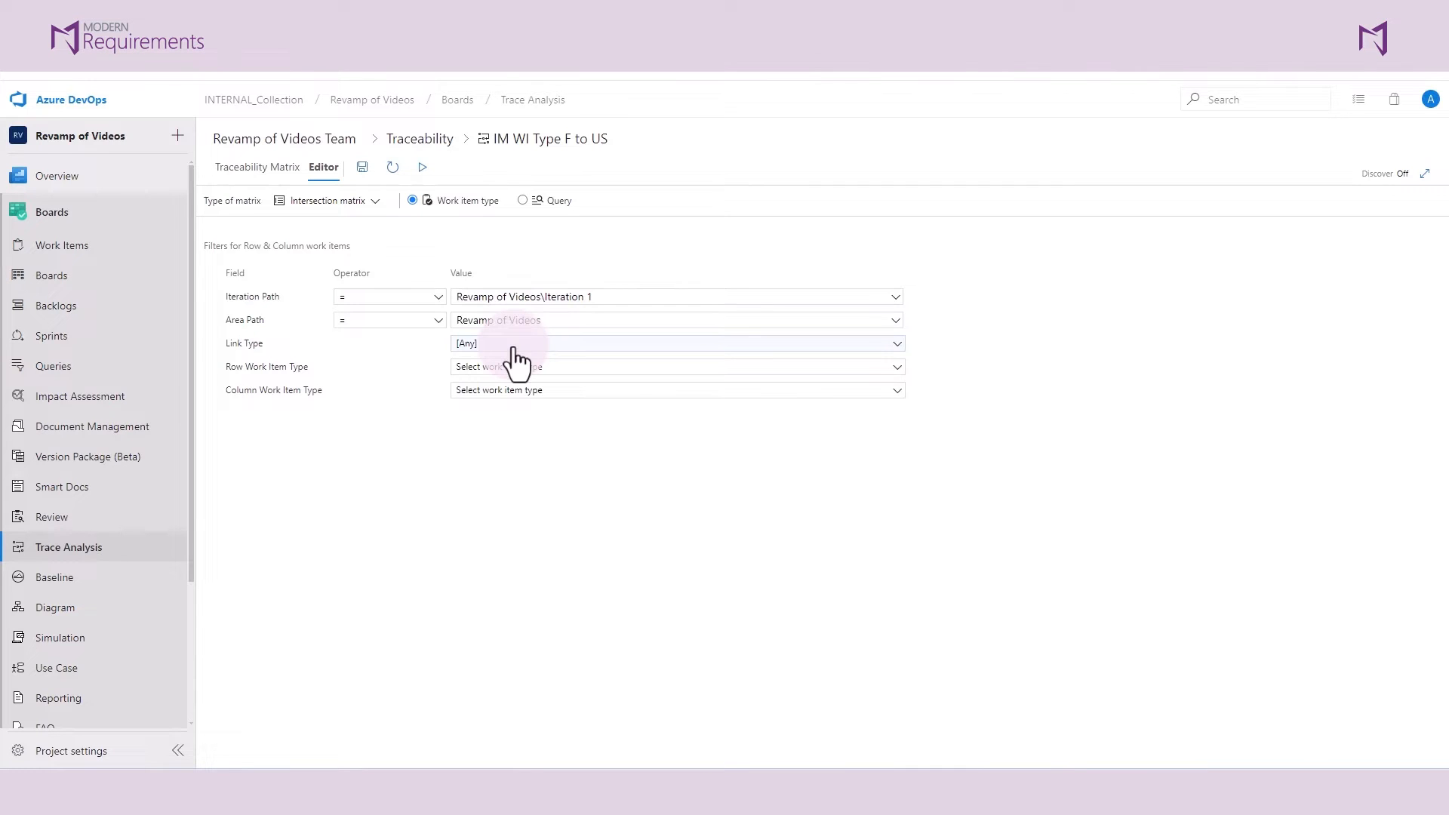
Set the row work item type to Feature and the column work item type to User Story, and generate the matrix
{"action": "left_click", "coordinate": [602, 368]}
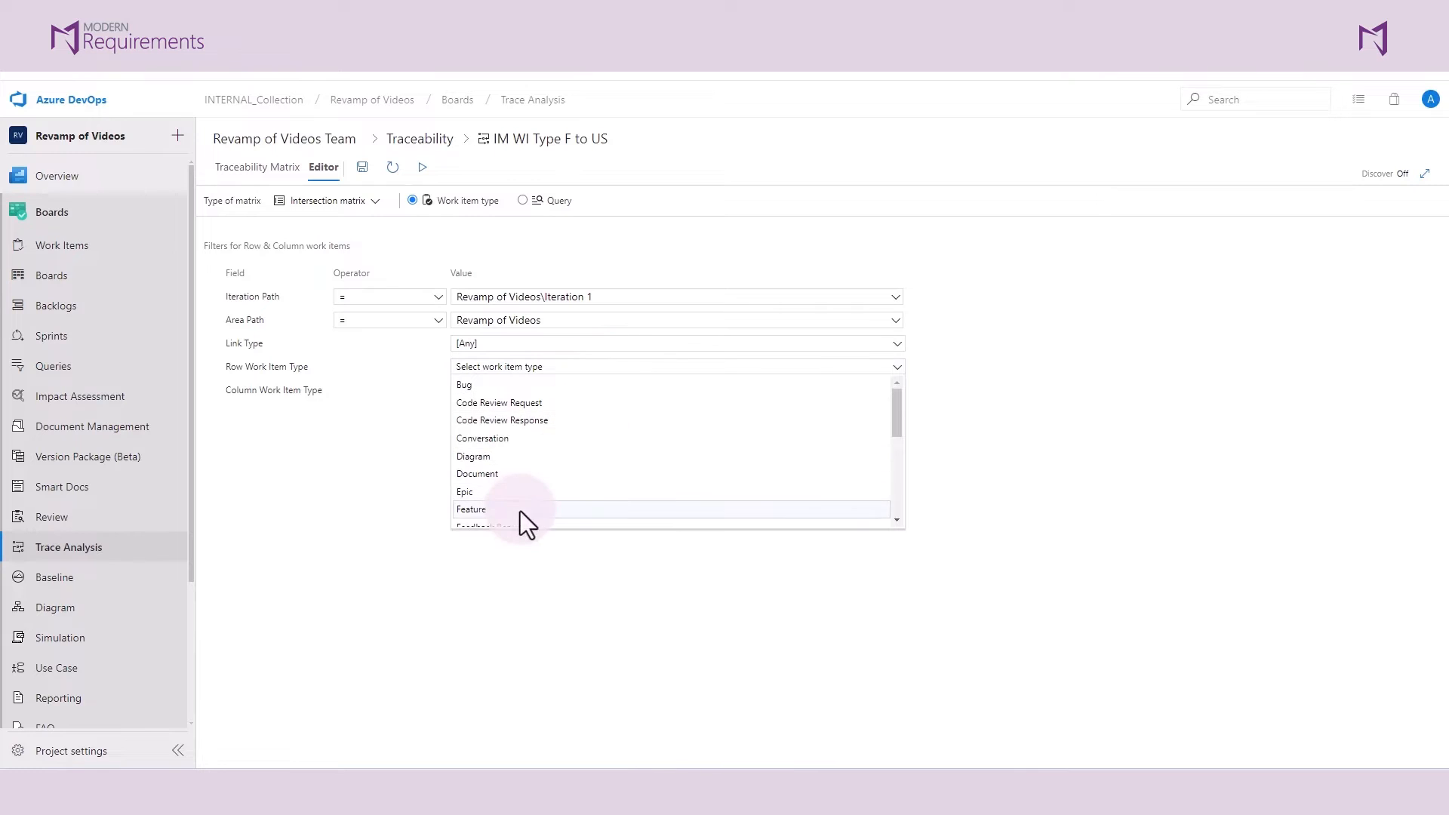
{"action": "left_click", "coordinate": [519, 510]}
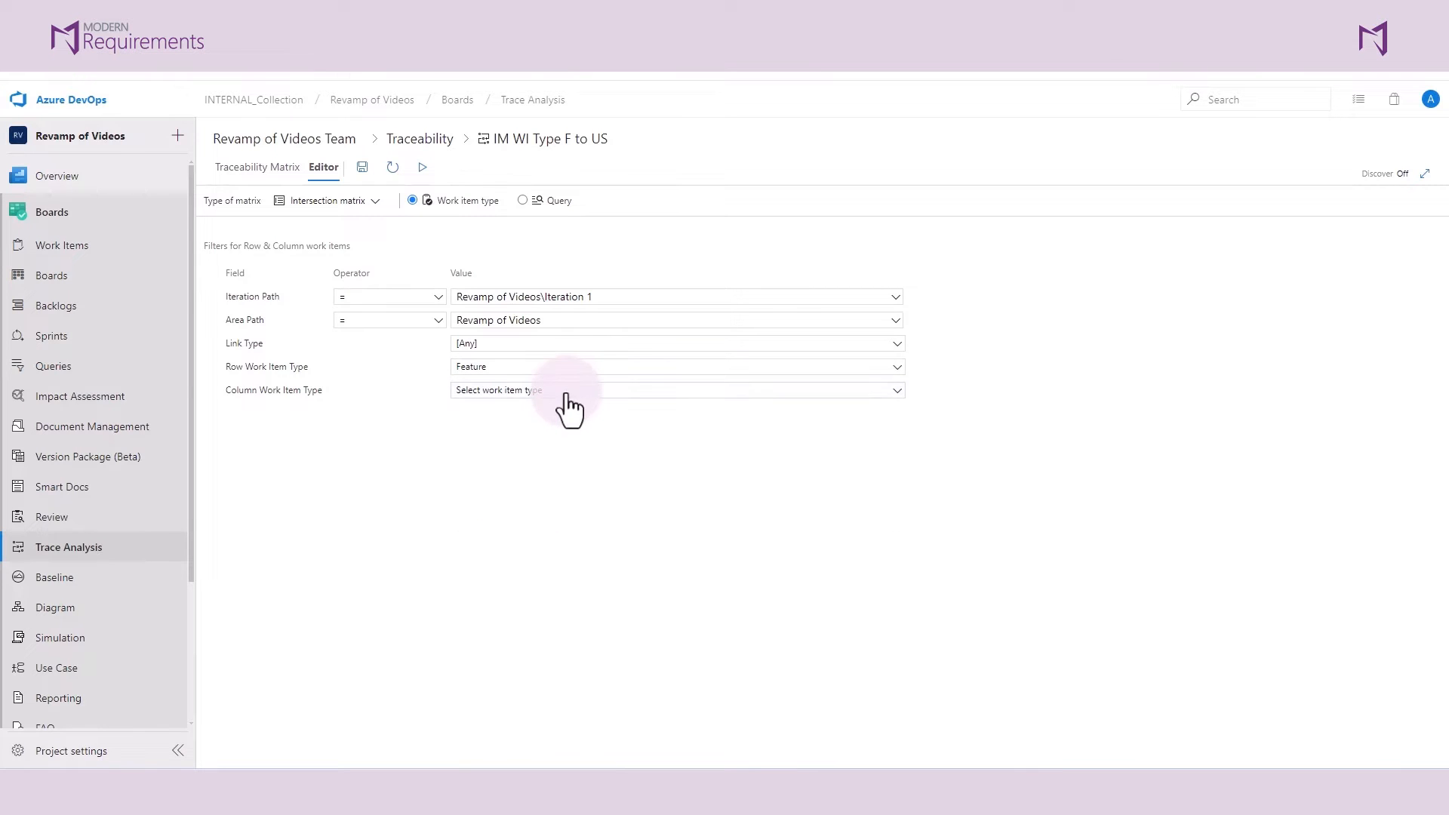
{"action": "left_click", "coordinate": [566, 391]}
{"action": "scroll", "coordinate": [634, 475], "scroll_direction": "down", "scroll_amount": 5}
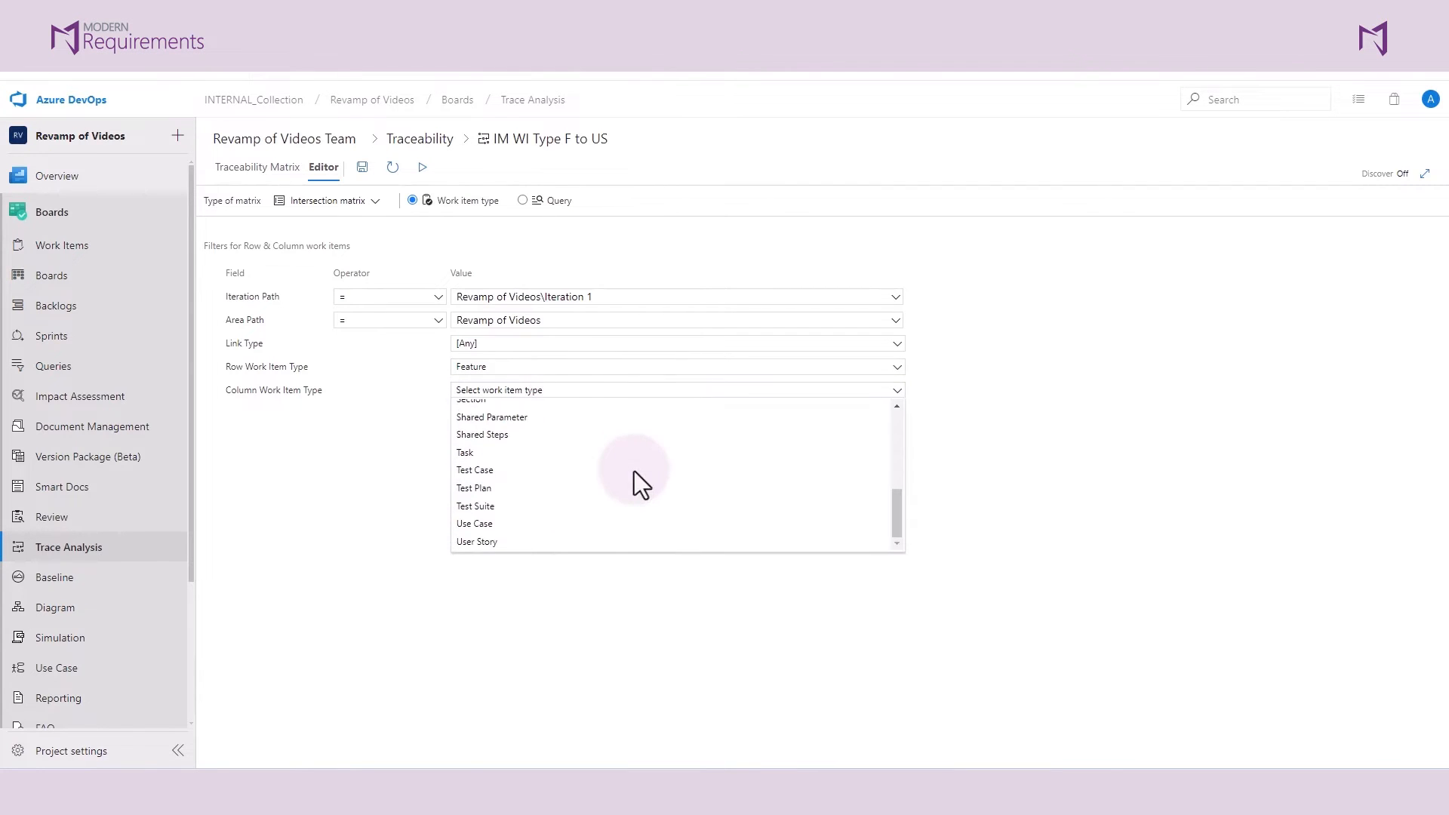
{"action": "left_click", "coordinate": [585, 542]}
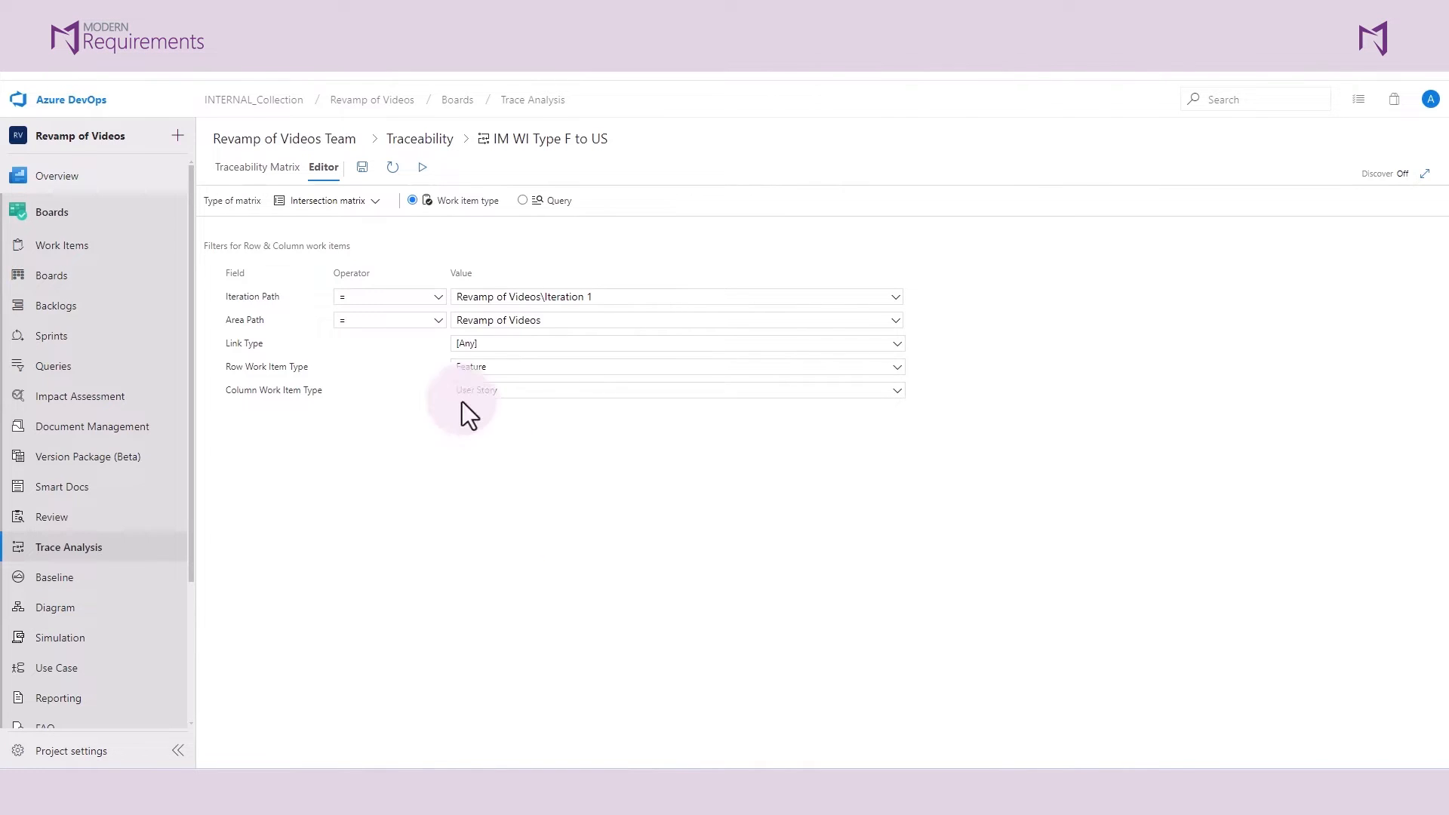
{"action": "left_click", "coordinate": [423, 169]}
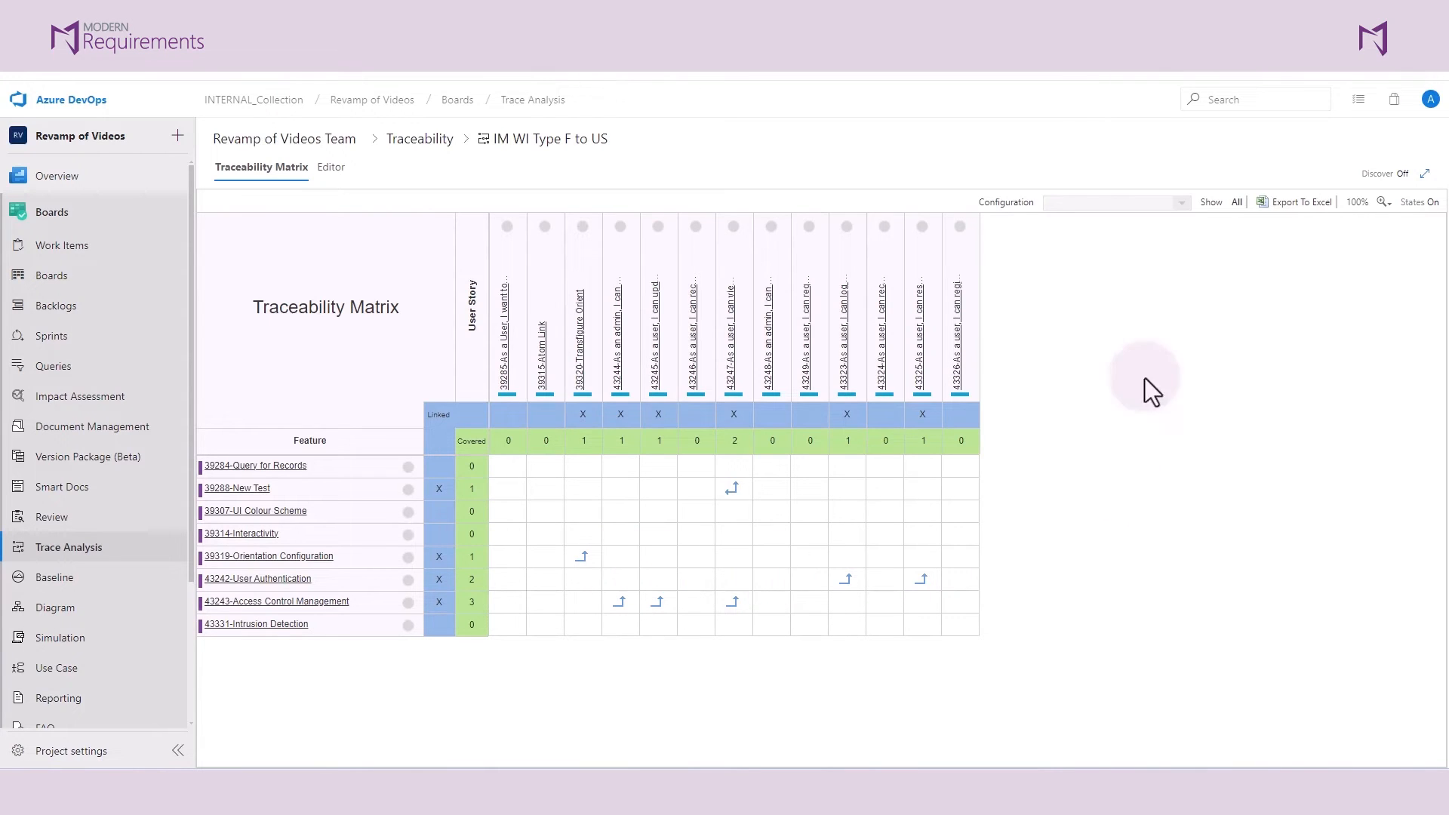
Show only items with no links and add a Related link between feature UI Colour Scheme and user story 43326
{"action": "left_click", "coordinate": [1236, 202]}
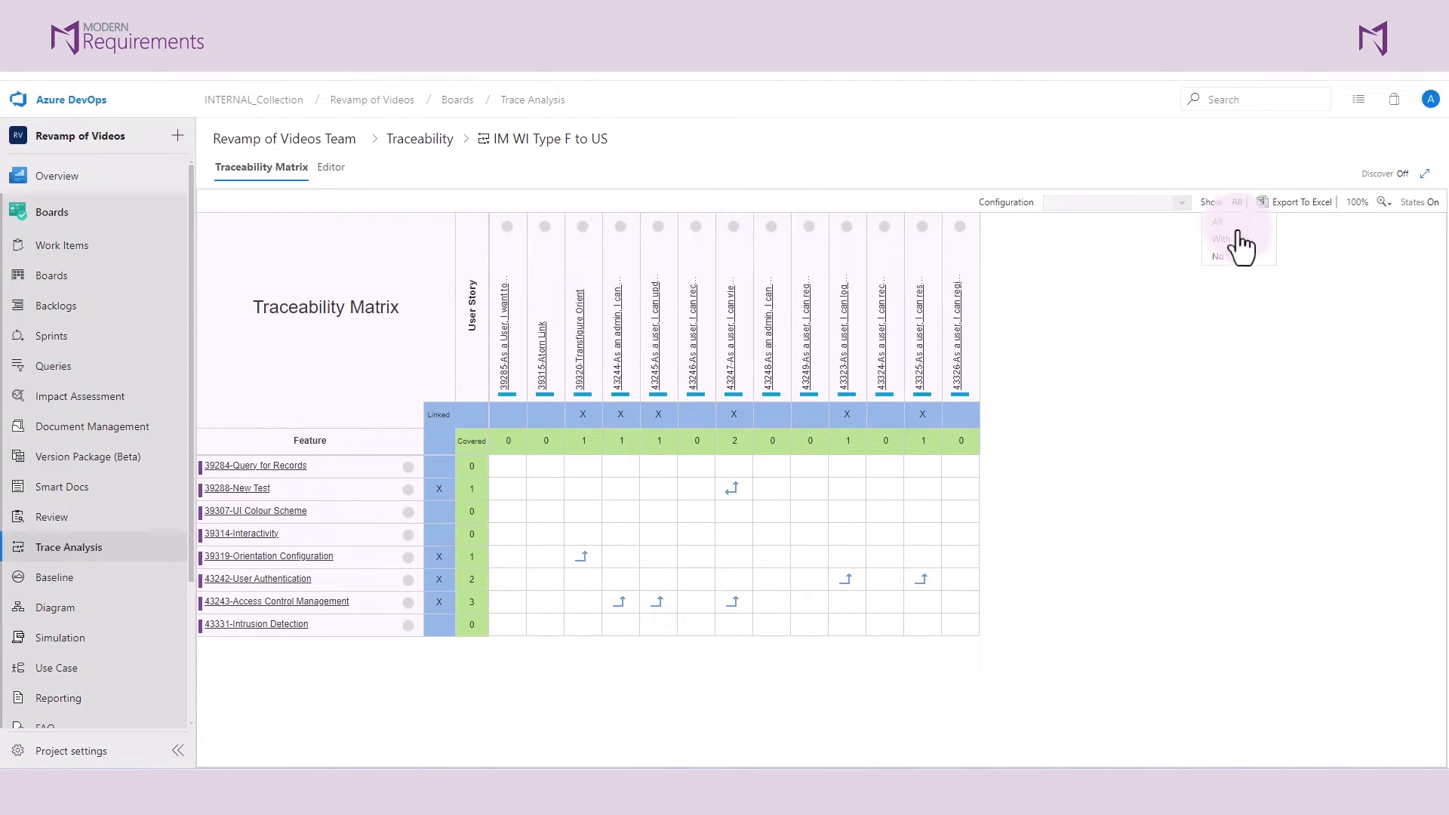
{"action": "left_click", "coordinate": [1235, 258]}
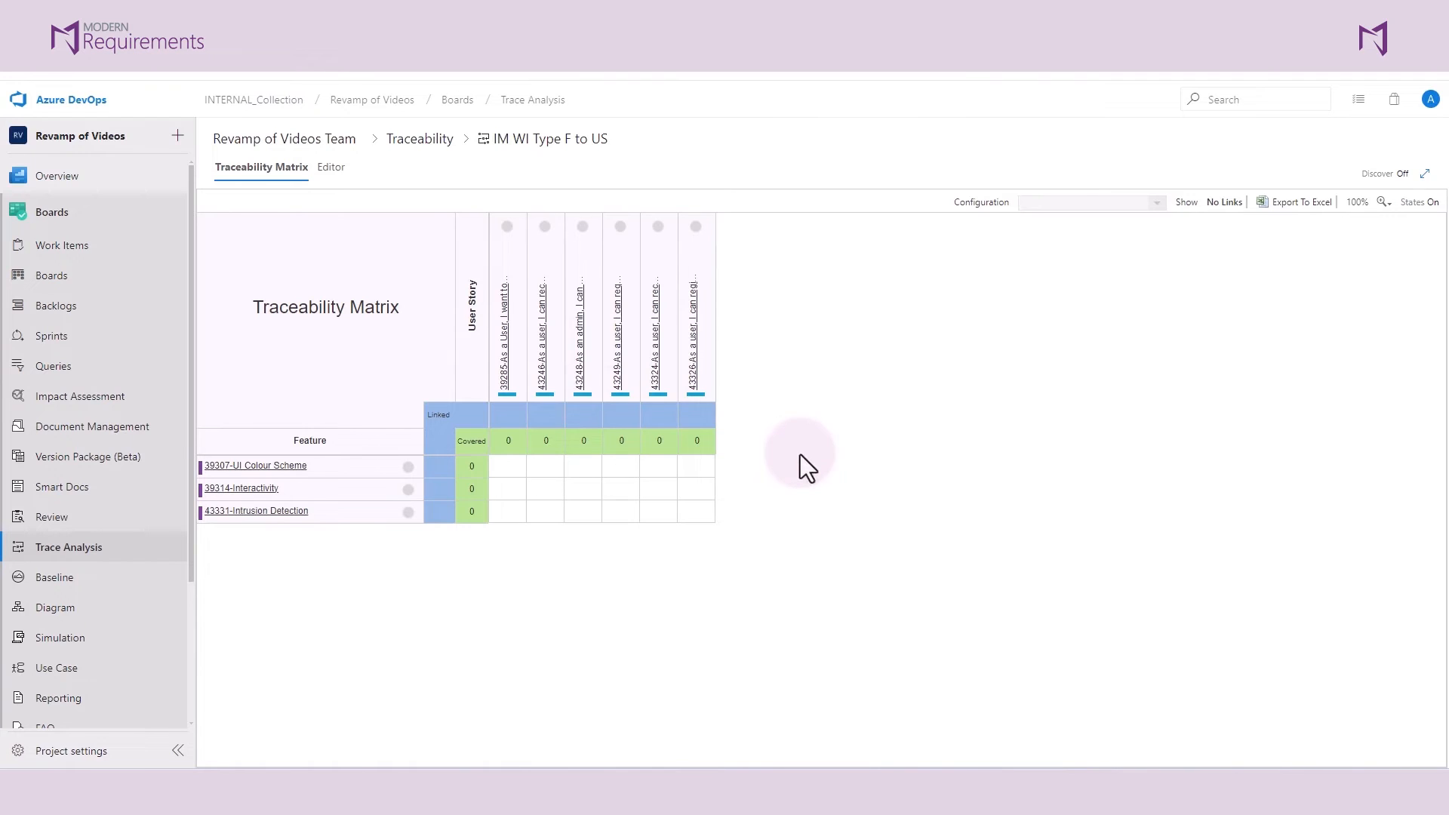
{"action": "left_click", "coordinate": [695, 468]}
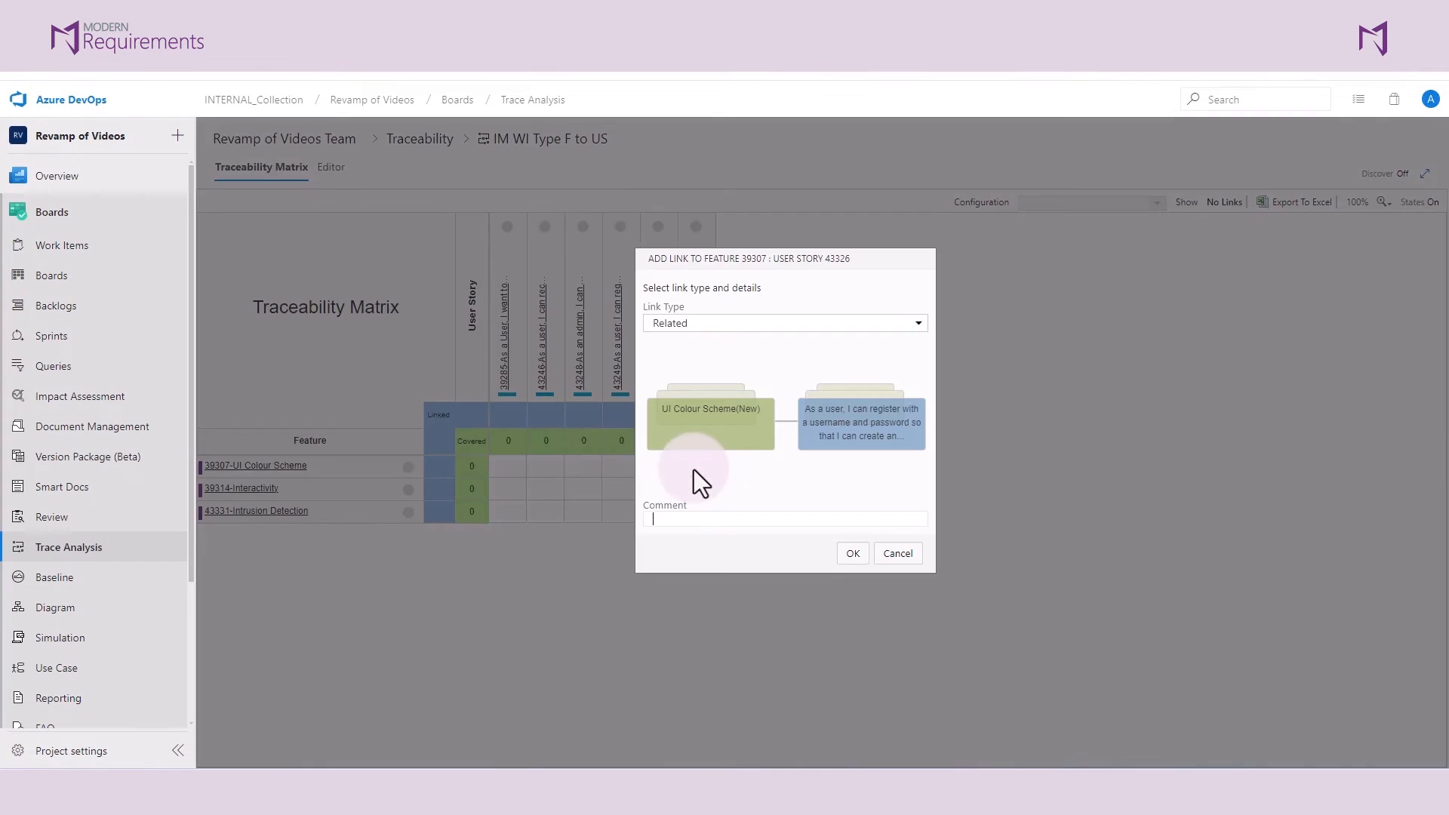
{"action": "left_click", "coordinate": [919, 323]}
{"action": "left_click", "coordinate": [844, 555]}
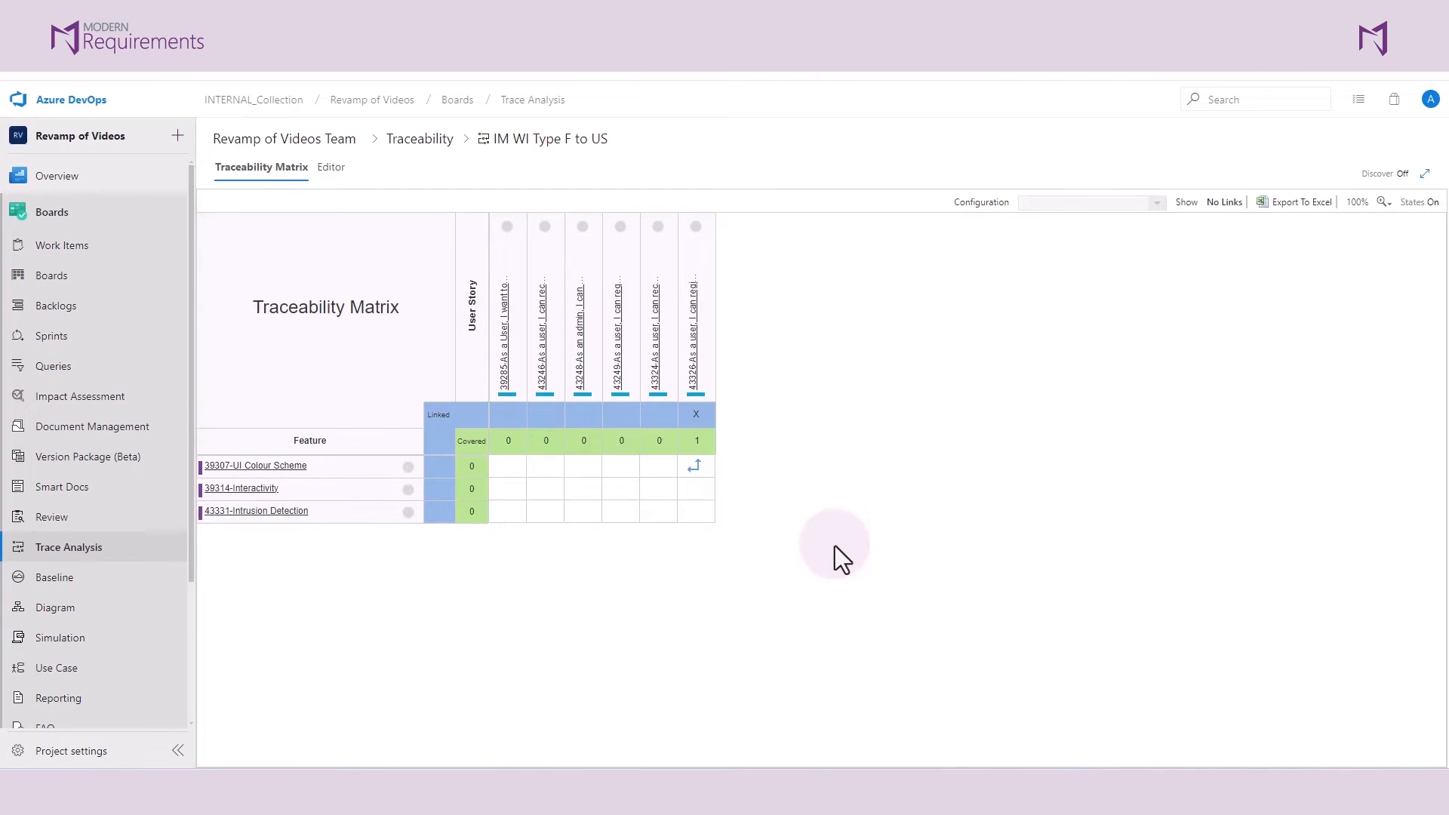
Remove the link between feature UI Colour Scheme and user story 43326
{"action": "left_click", "coordinate": [696, 469]}
{"action": "left_click", "coordinate": [883, 482]}
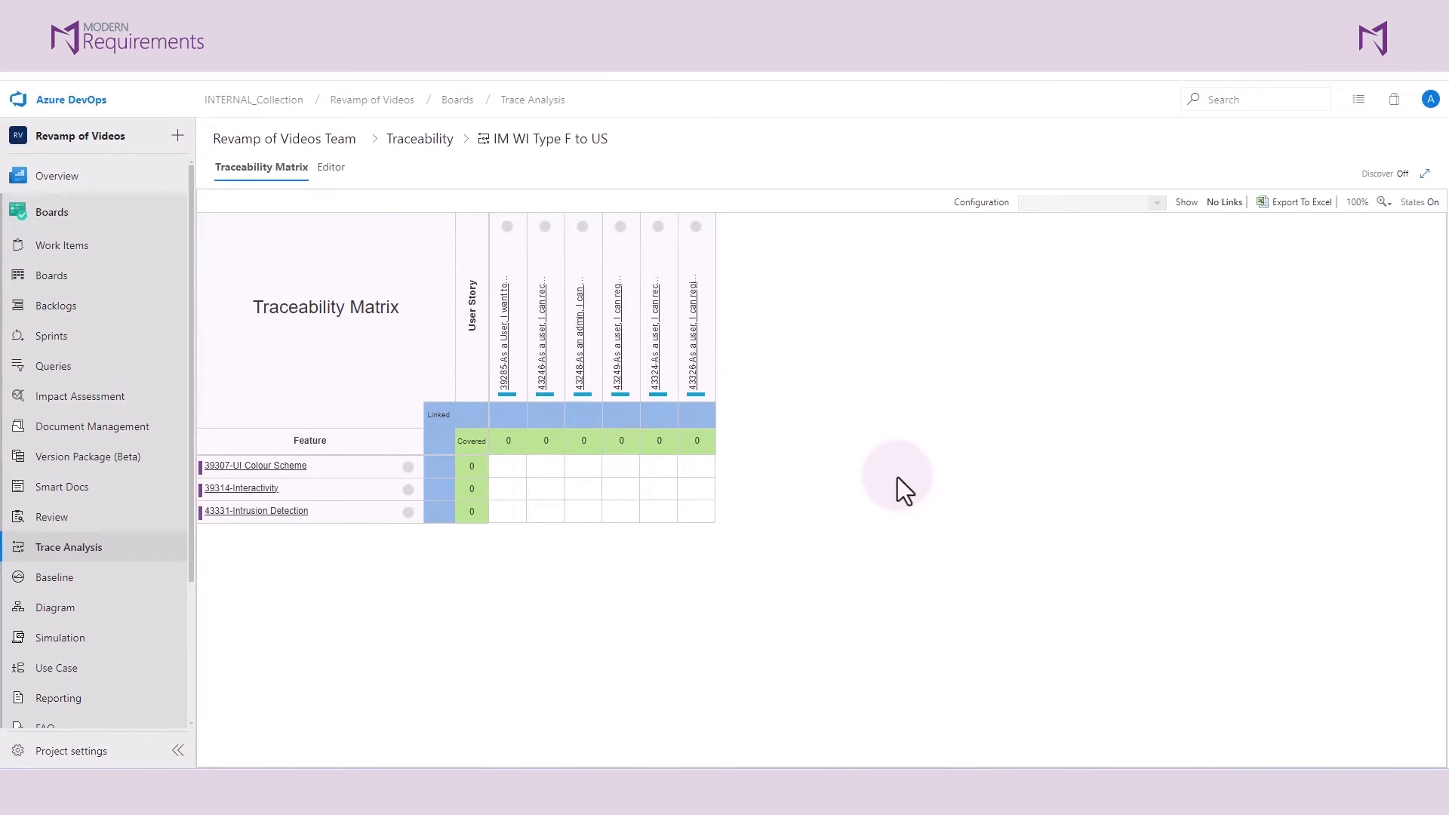
Export the matrix filtered to With Links to Excel using the Blank.xltx template, and view the exported workbook
{"action": "left_click", "coordinate": [1237, 203]}
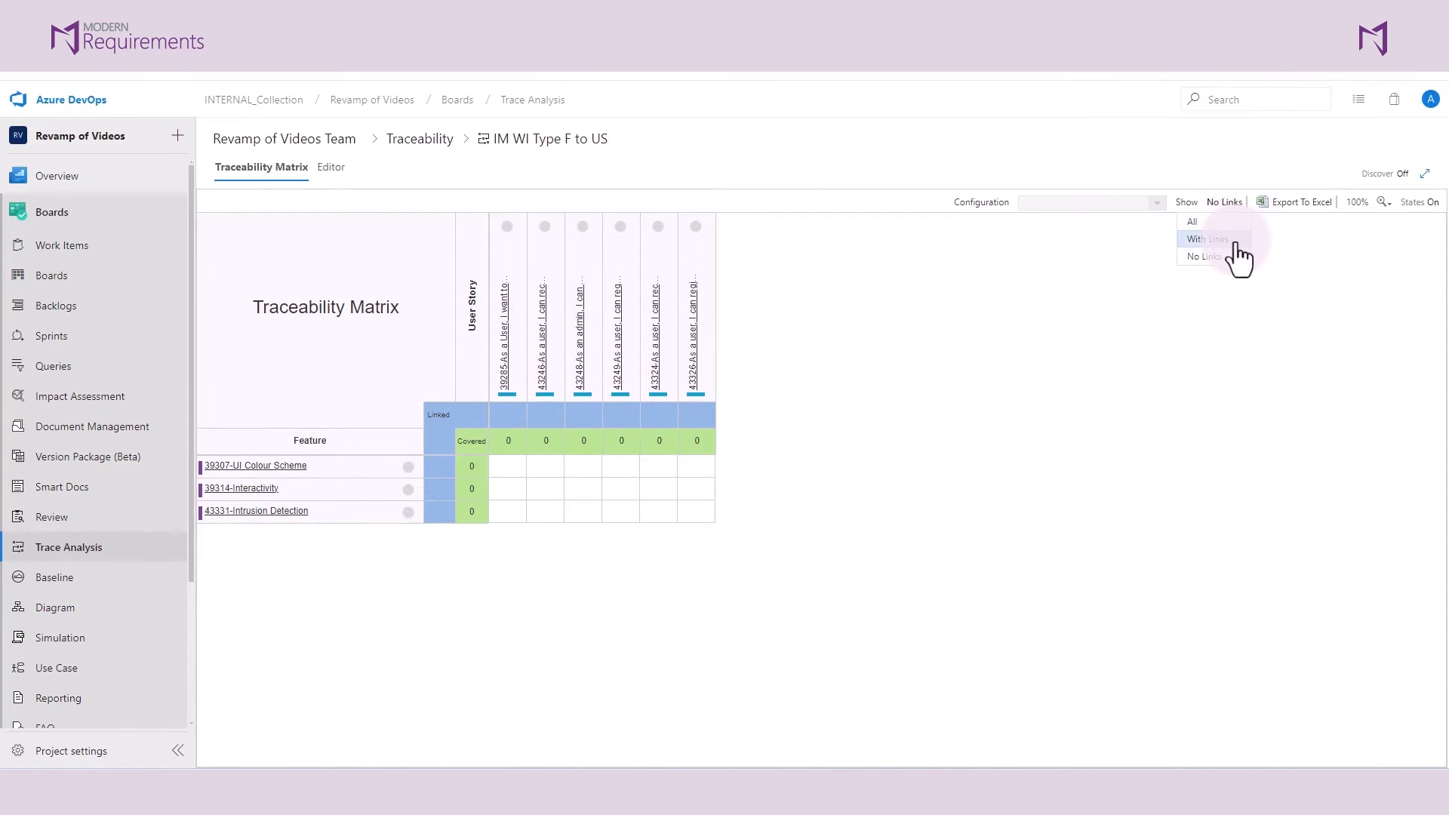
{"action": "left_click", "coordinate": [1208, 239]}
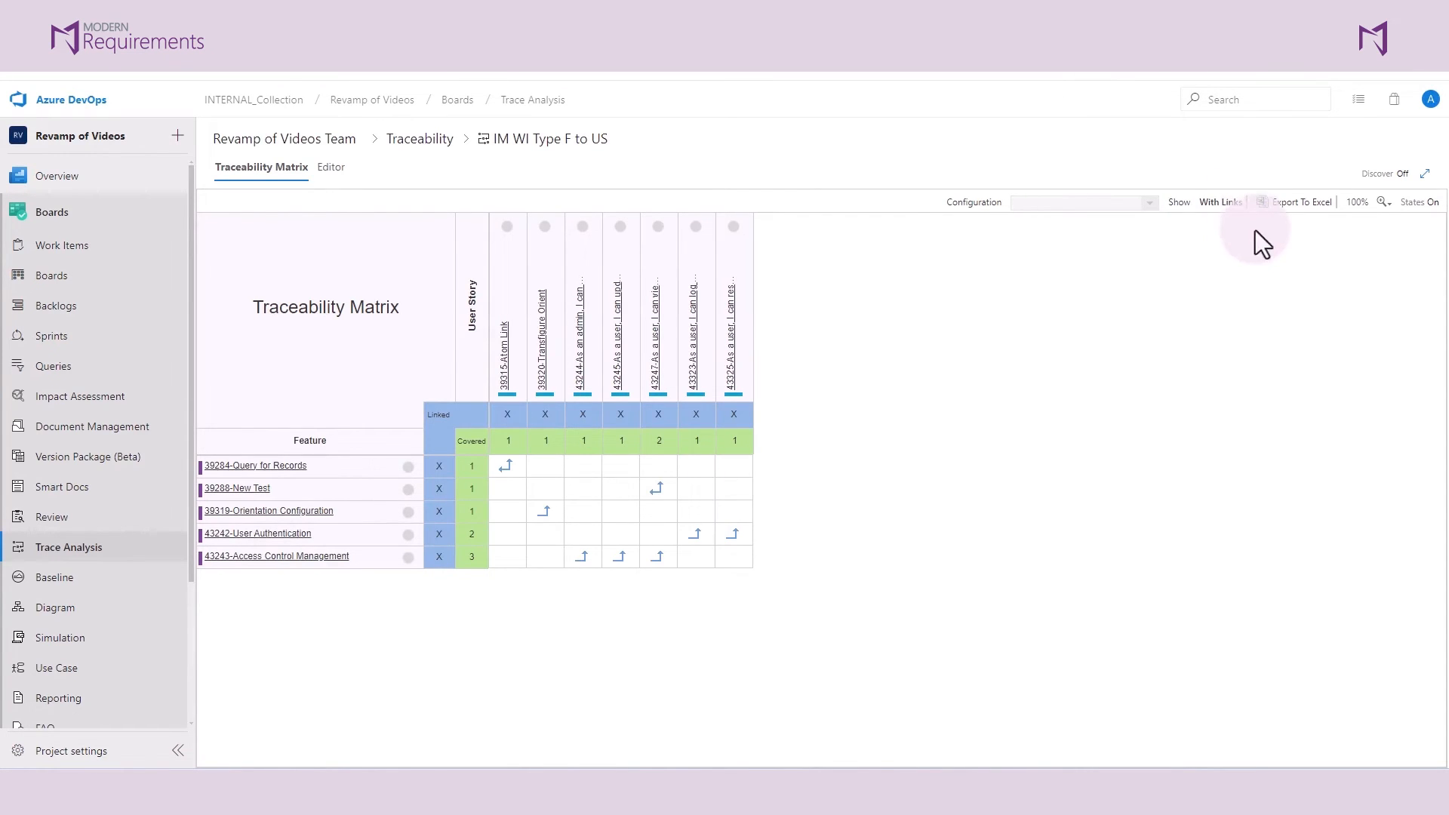
{"action": "left_click", "coordinate": [1313, 215]}
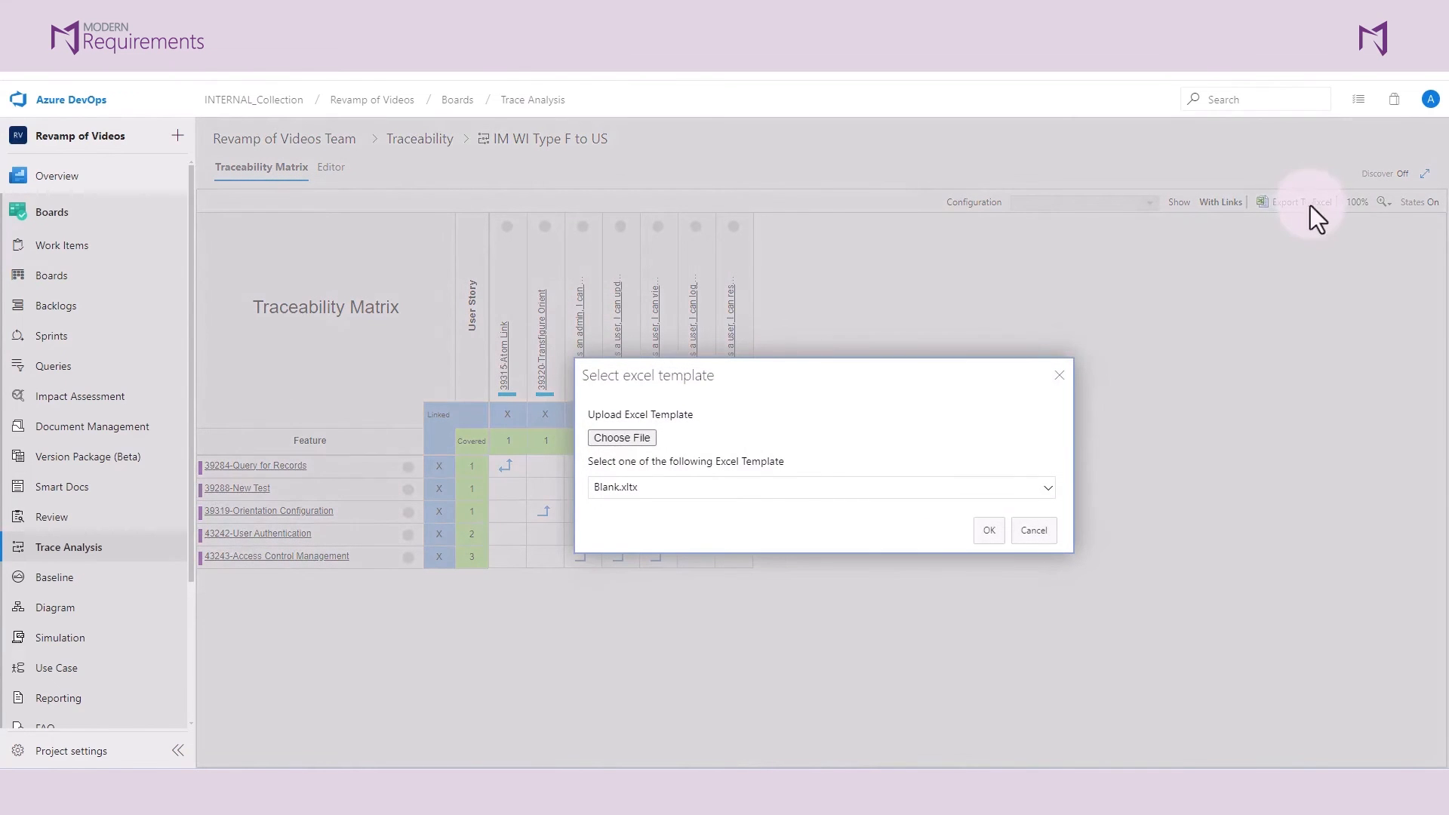
{"action": "left_click", "coordinate": [987, 531]}
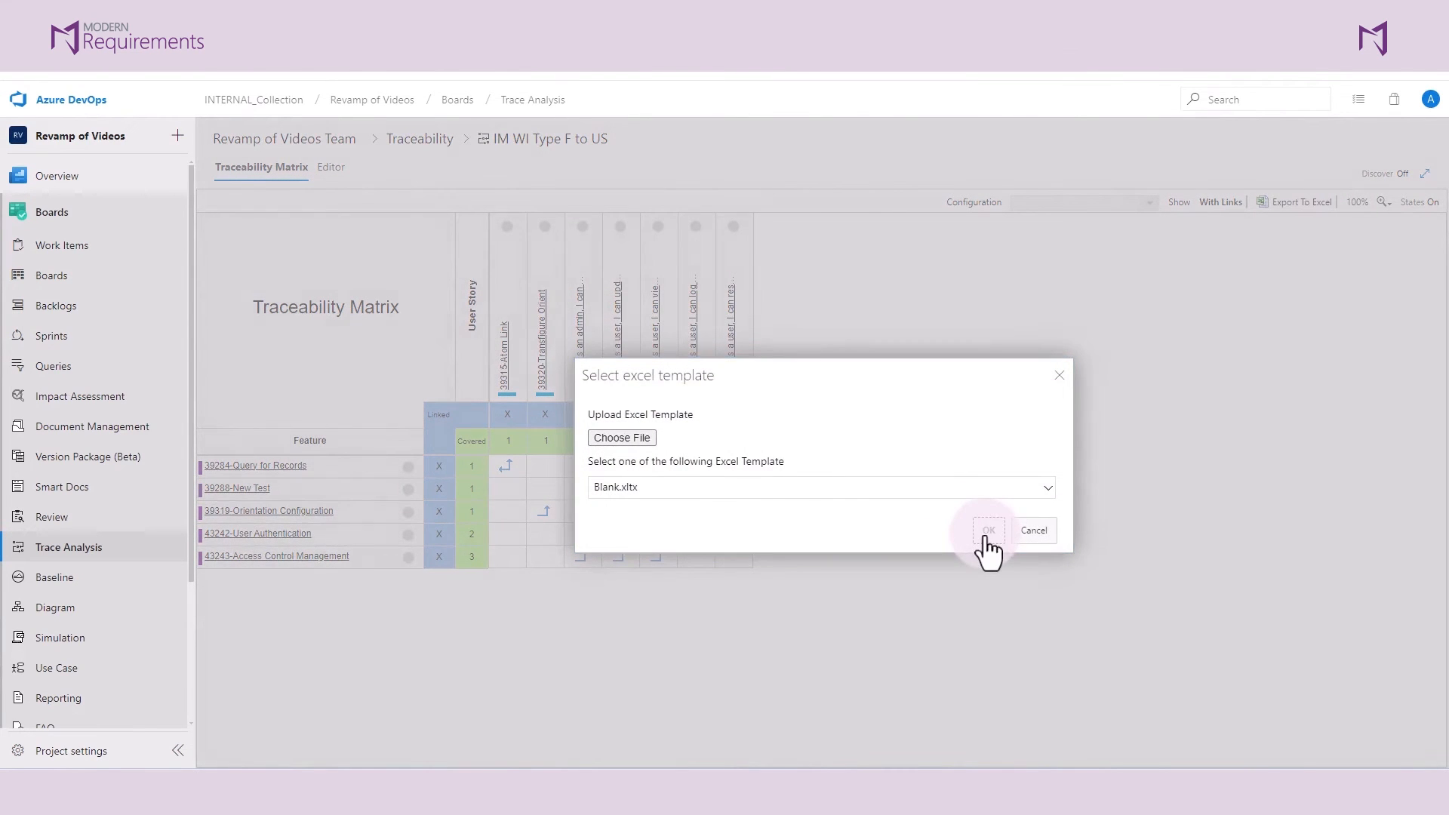
{"action": "left_click", "coordinate": [1272, 90]}
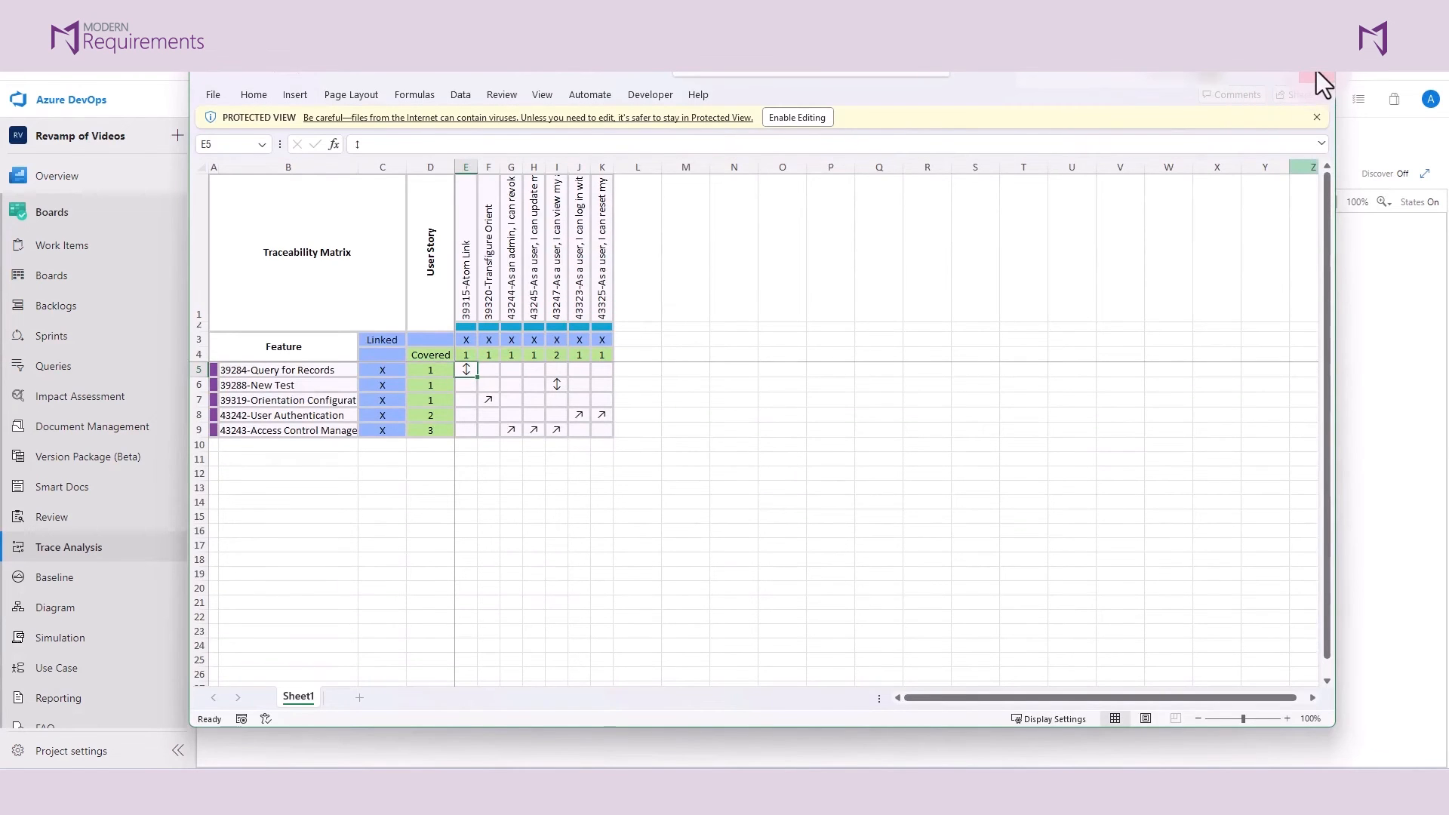
{"action": "left_click", "coordinate": [1317, 74]}
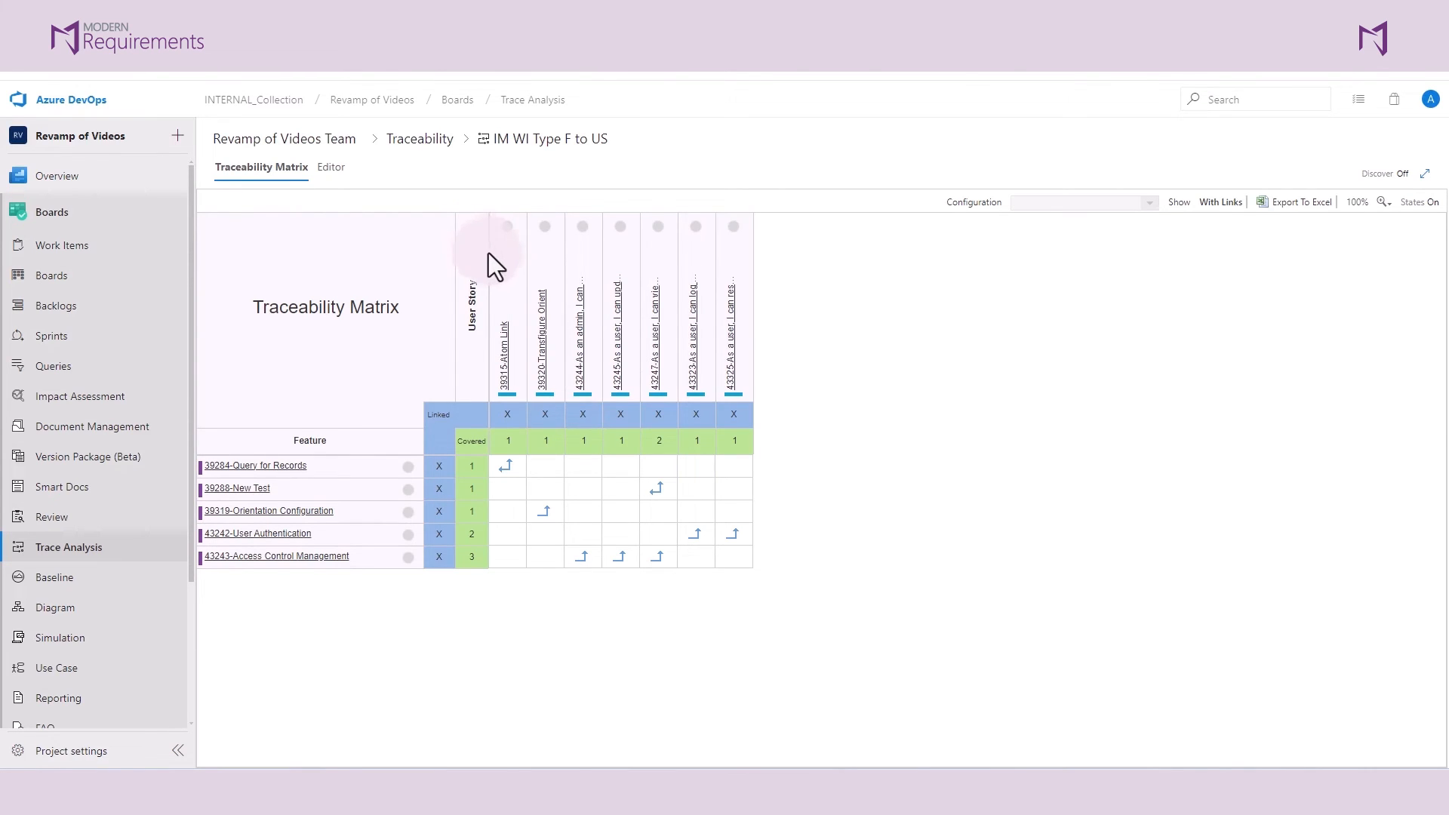
Open the Atom Link user story from the matrix for editing and set its state to Active
{"action": "mouse_move", "coordinate": [509, 273]}
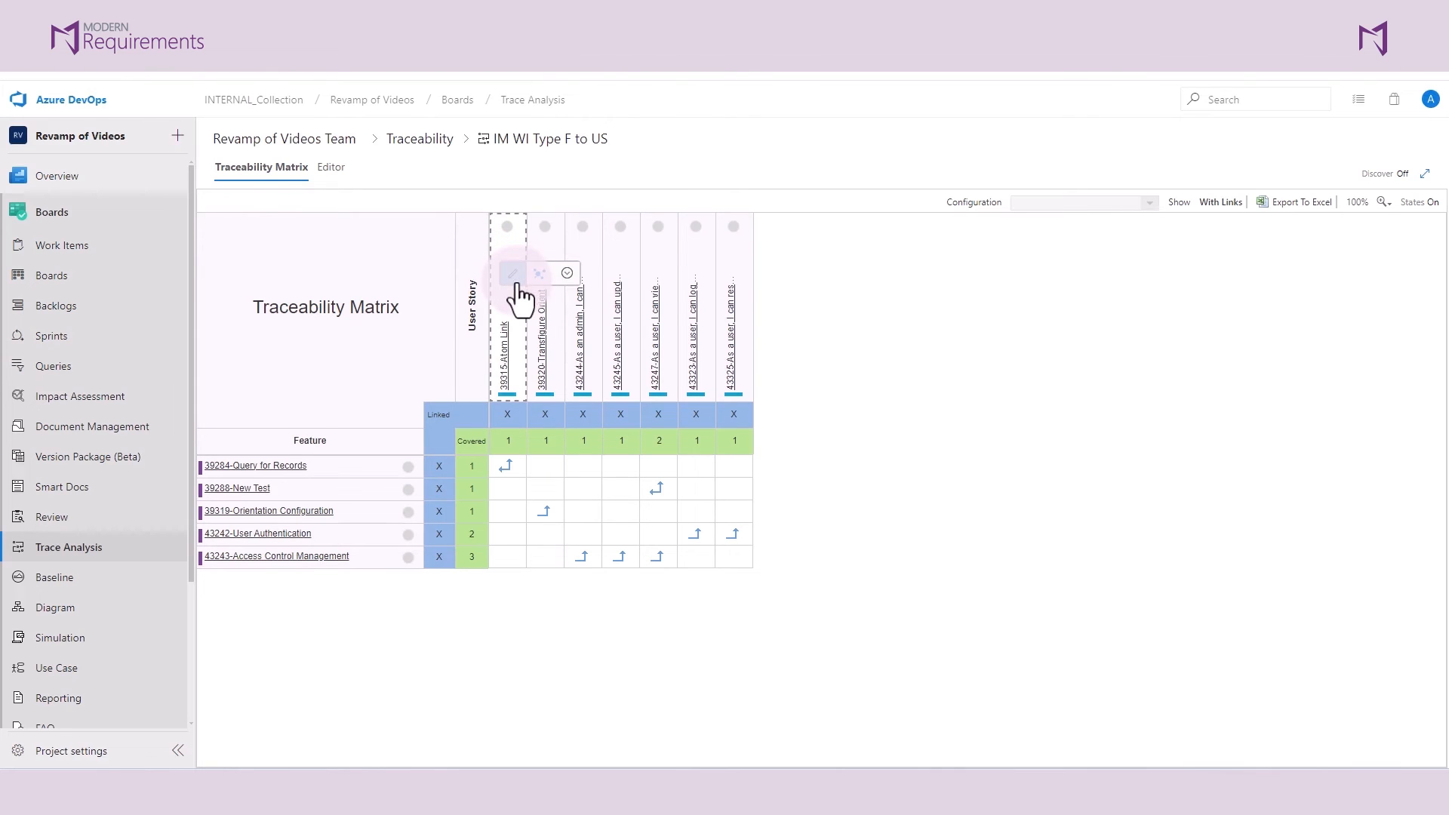
{"action": "left_click", "coordinate": [513, 276]}
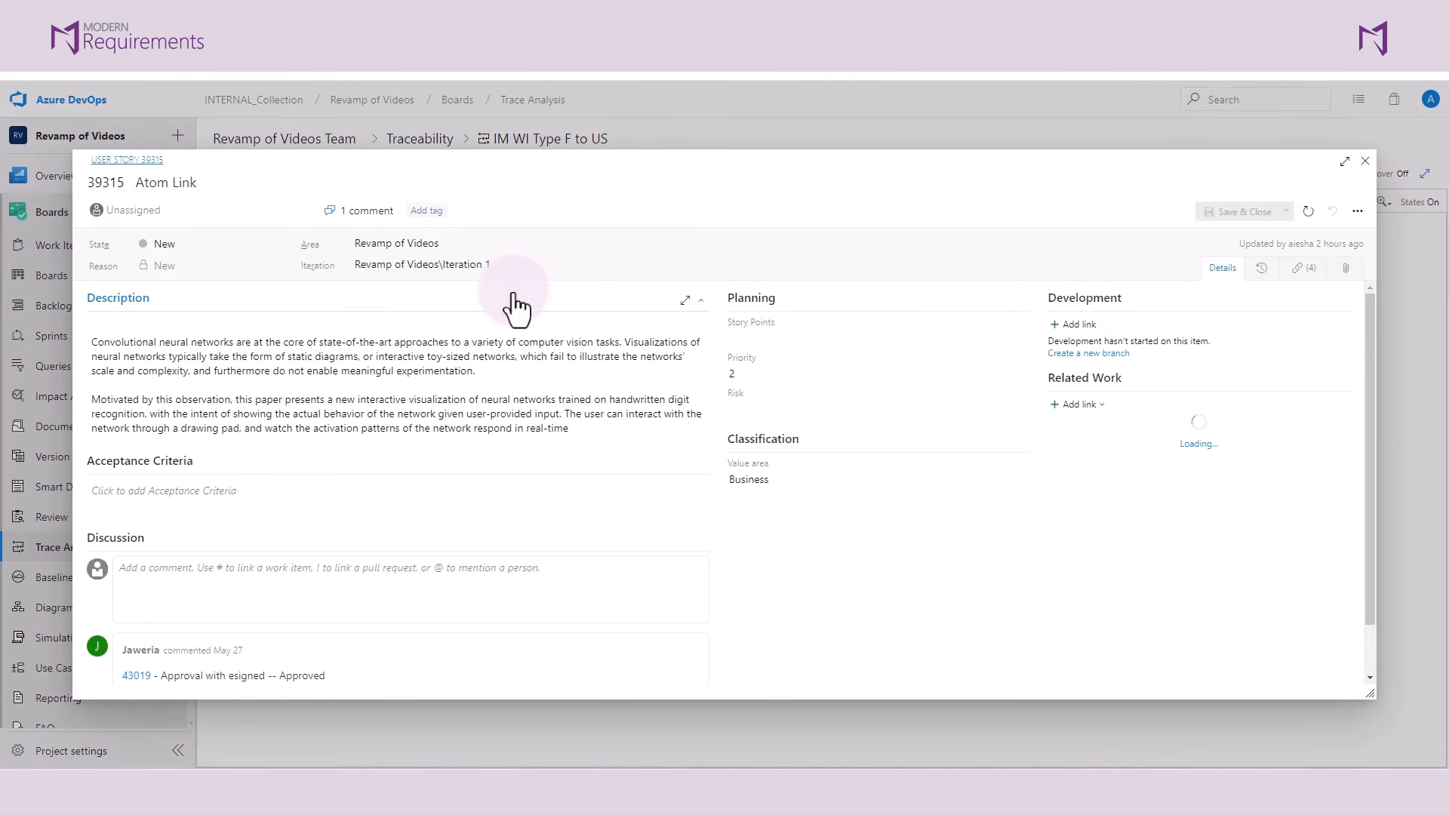
{"action": "left_click", "coordinate": [230, 245]}
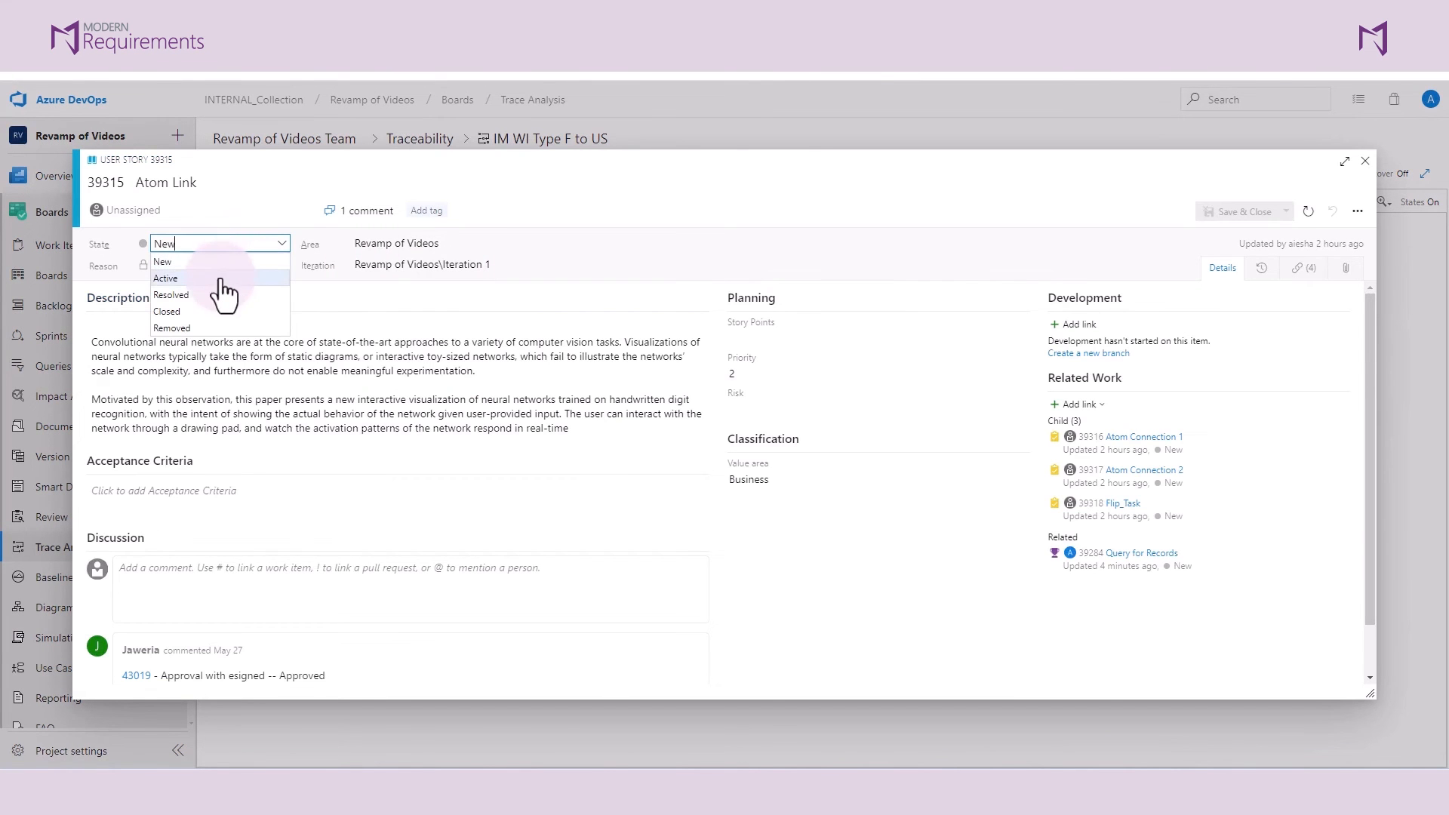
{"action": "left_click", "coordinate": [225, 279]}
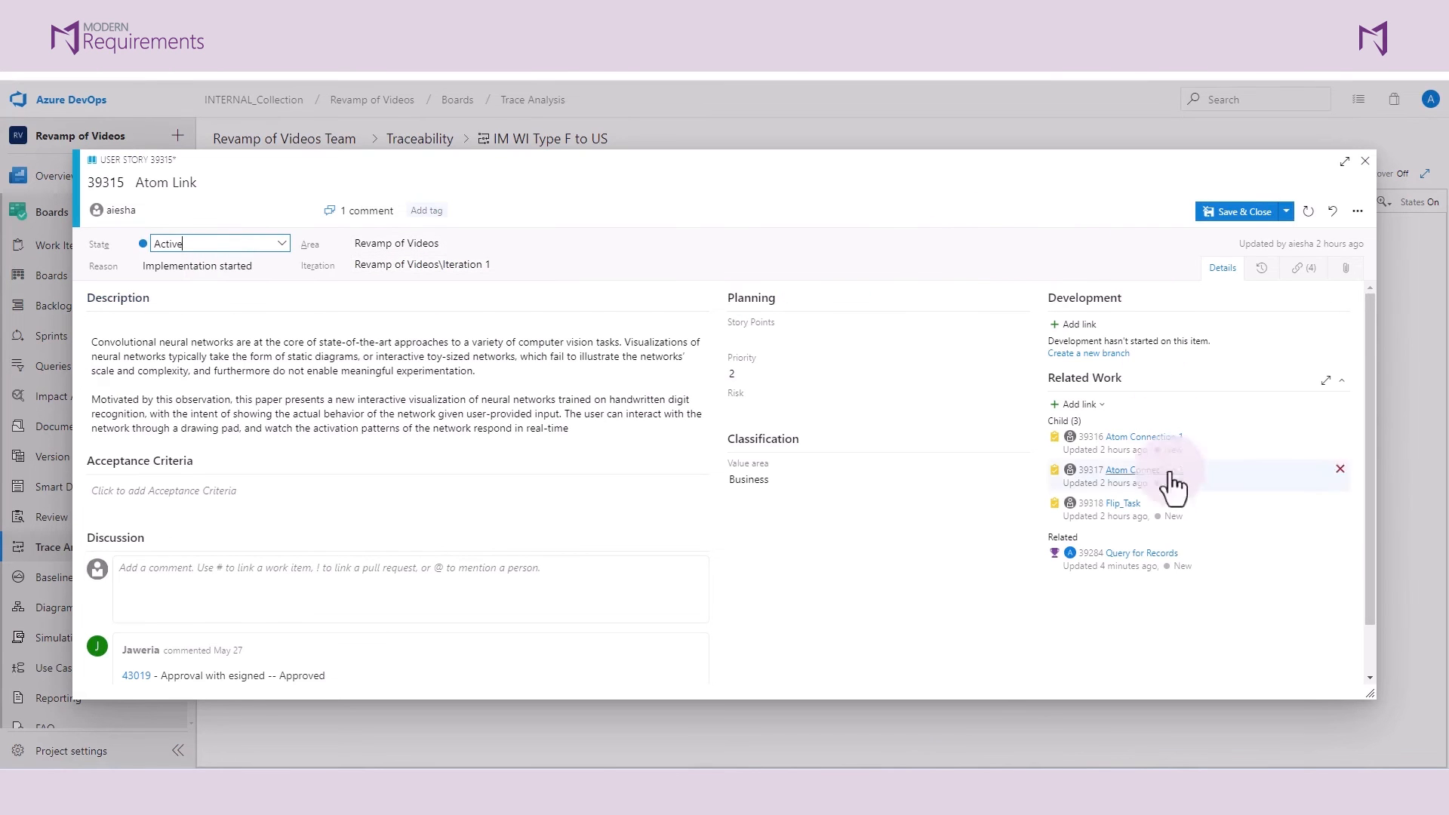
Set the state of the related feature Query for Records to Closed, and save and close the work items
{"action": "left_click", "coordinate": [1160, 558]}
{"action": "left_click", "coordinate": [237, 245]}
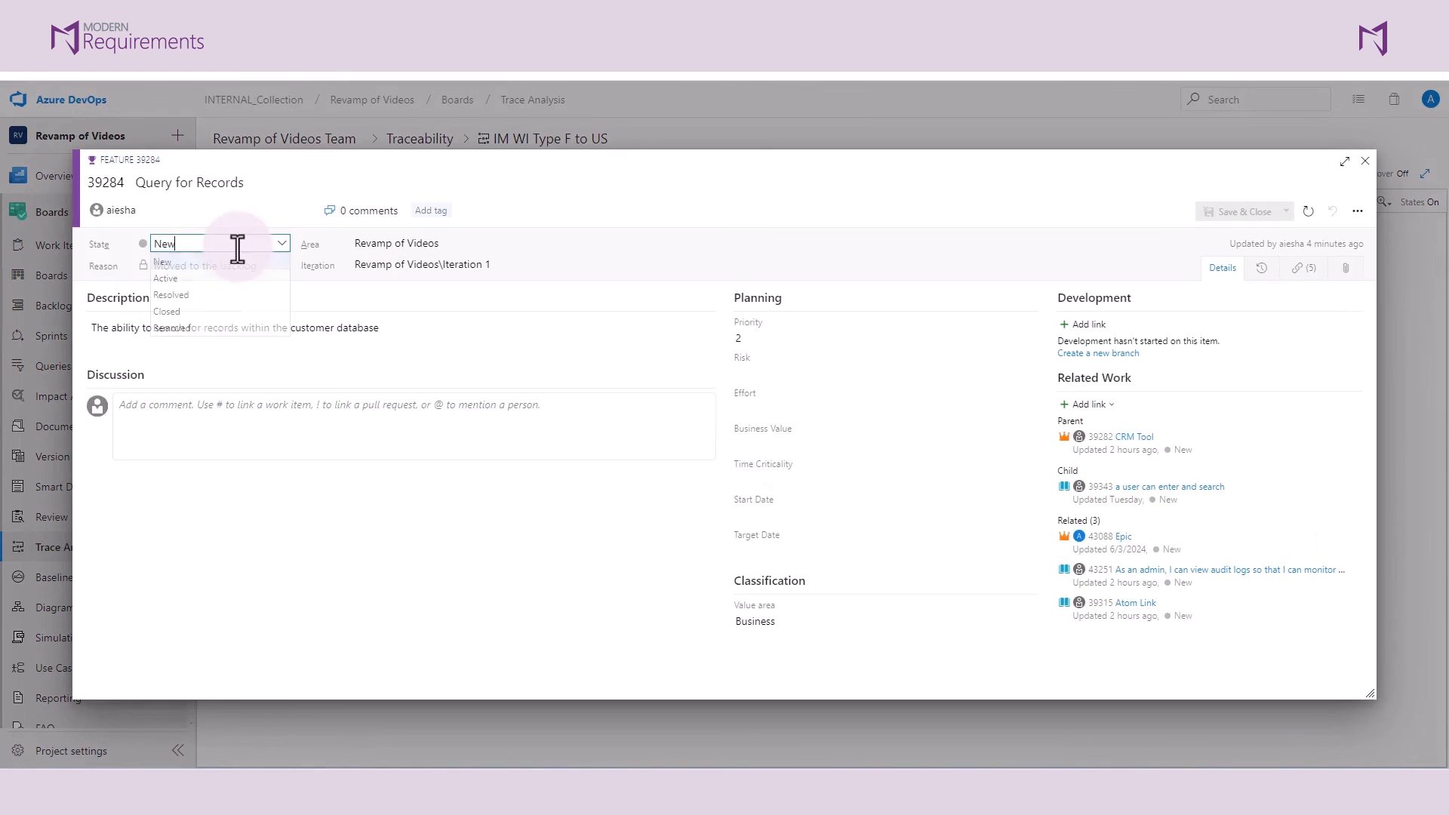
{"action": "left_click", "coordinate": [215, 312]}
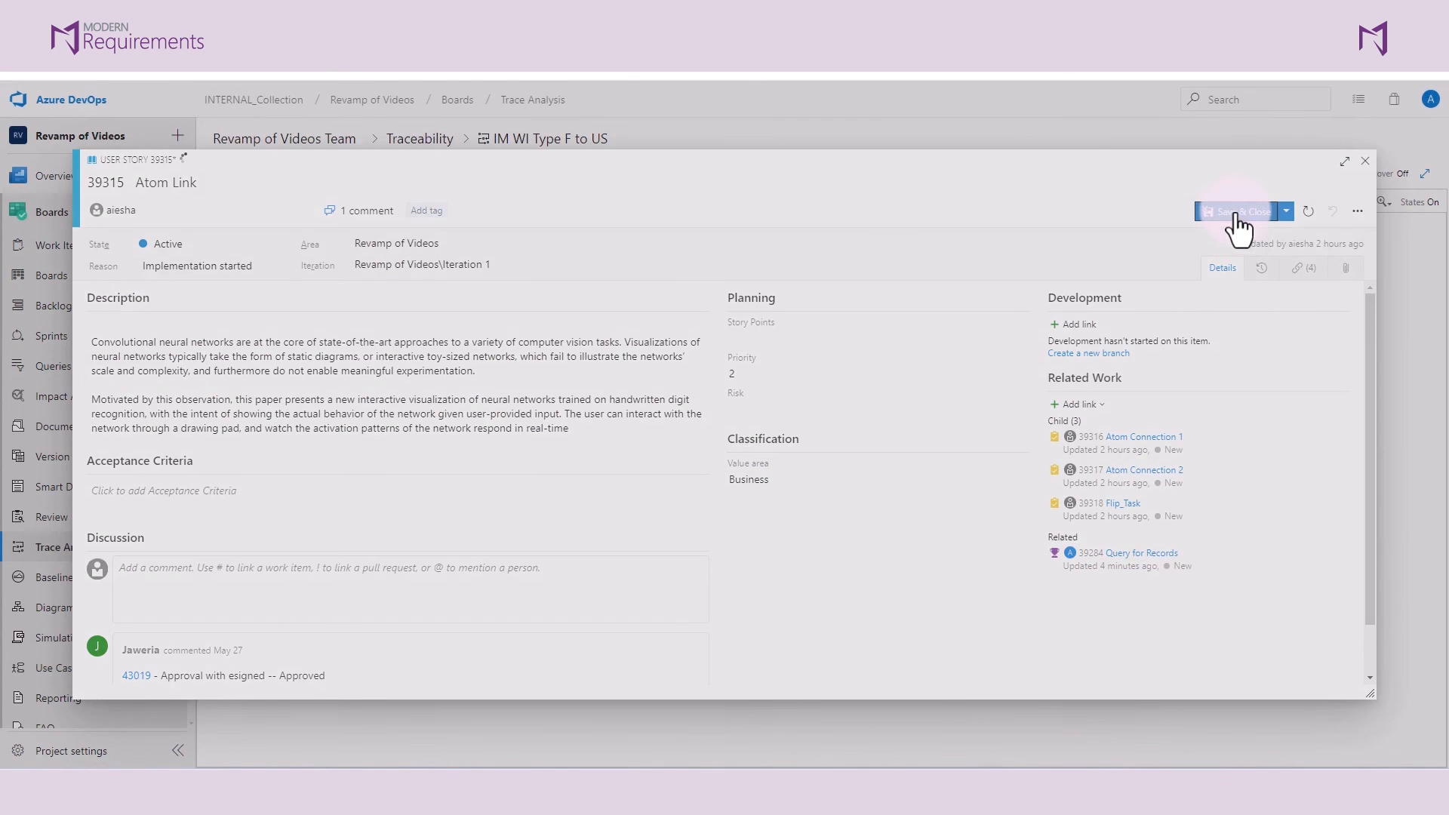
{"action": "left_click", "coordinate": [1235, 214]}
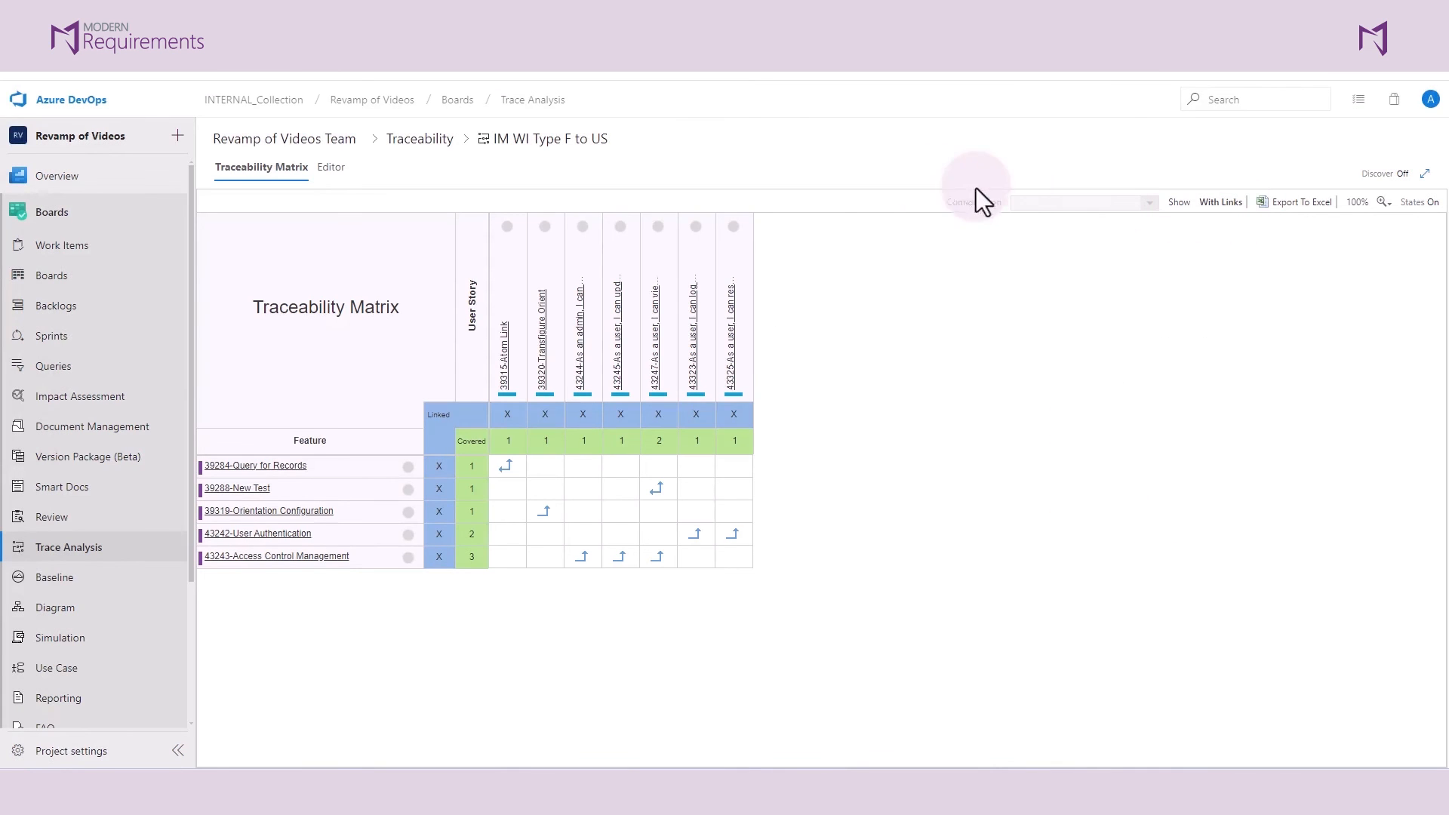
Regenerate the matrix from its editor settings and toggle the work item state indicators off and on again
{"action": "left_click", "coordinate": [321, 169]}
{"action": "left_click", "coordinate": [423, 167]}
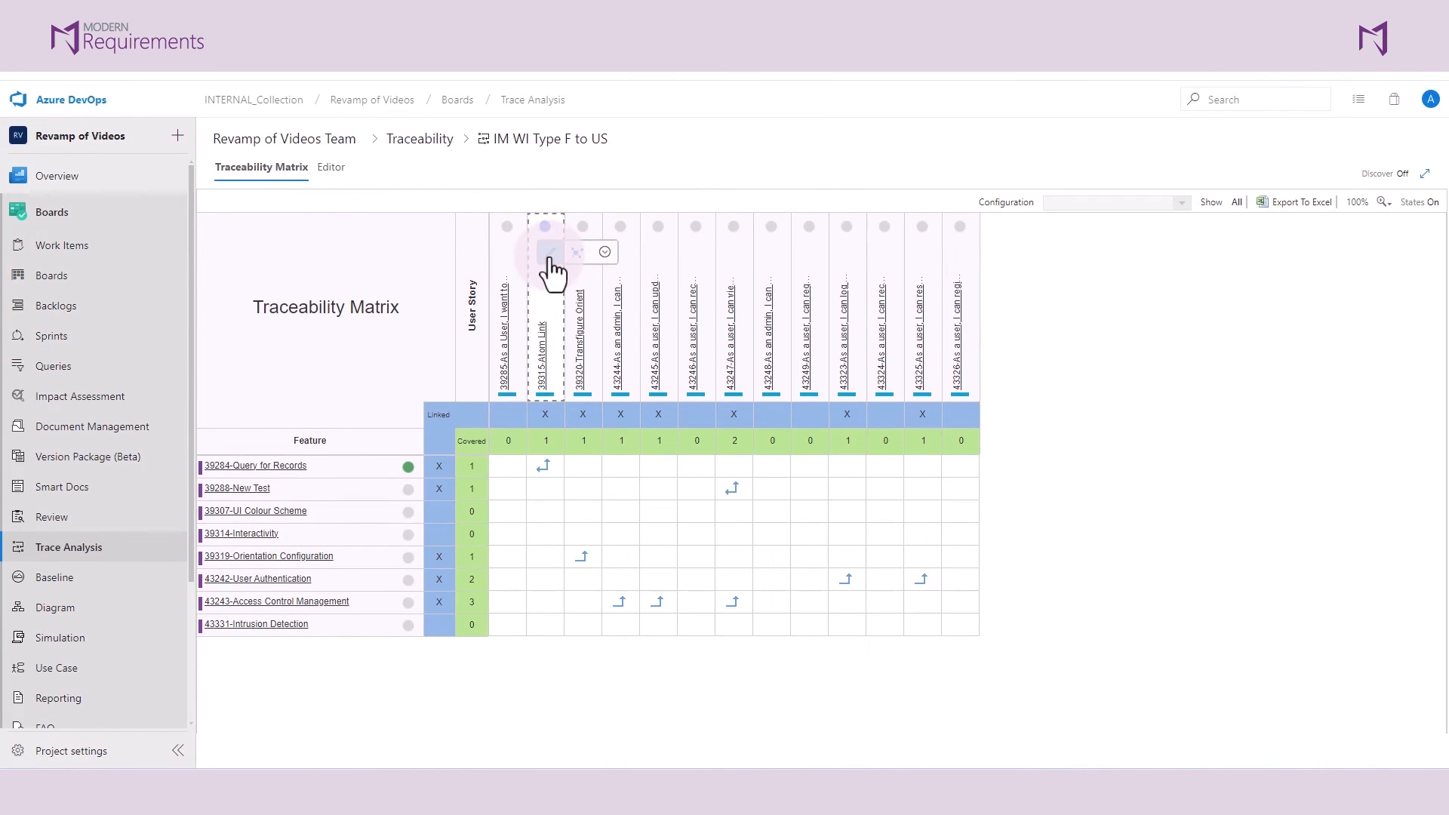
{"action": "left_click", "coordinate": [549, 260]}
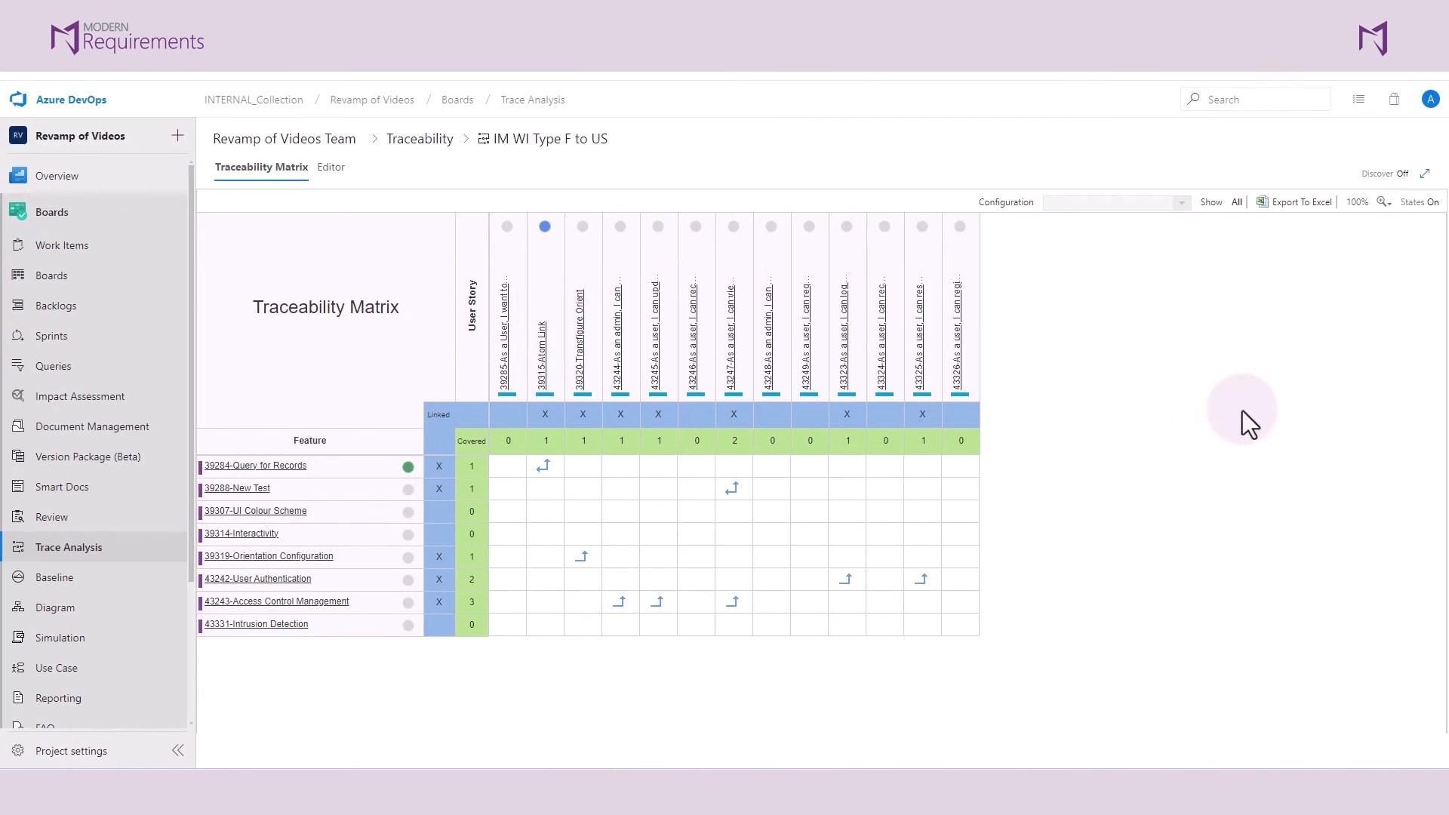
{"action": "left_click", "coordinate": [1433, 218]}
{"action": "left_click", "coordinate": [1433, 218]}
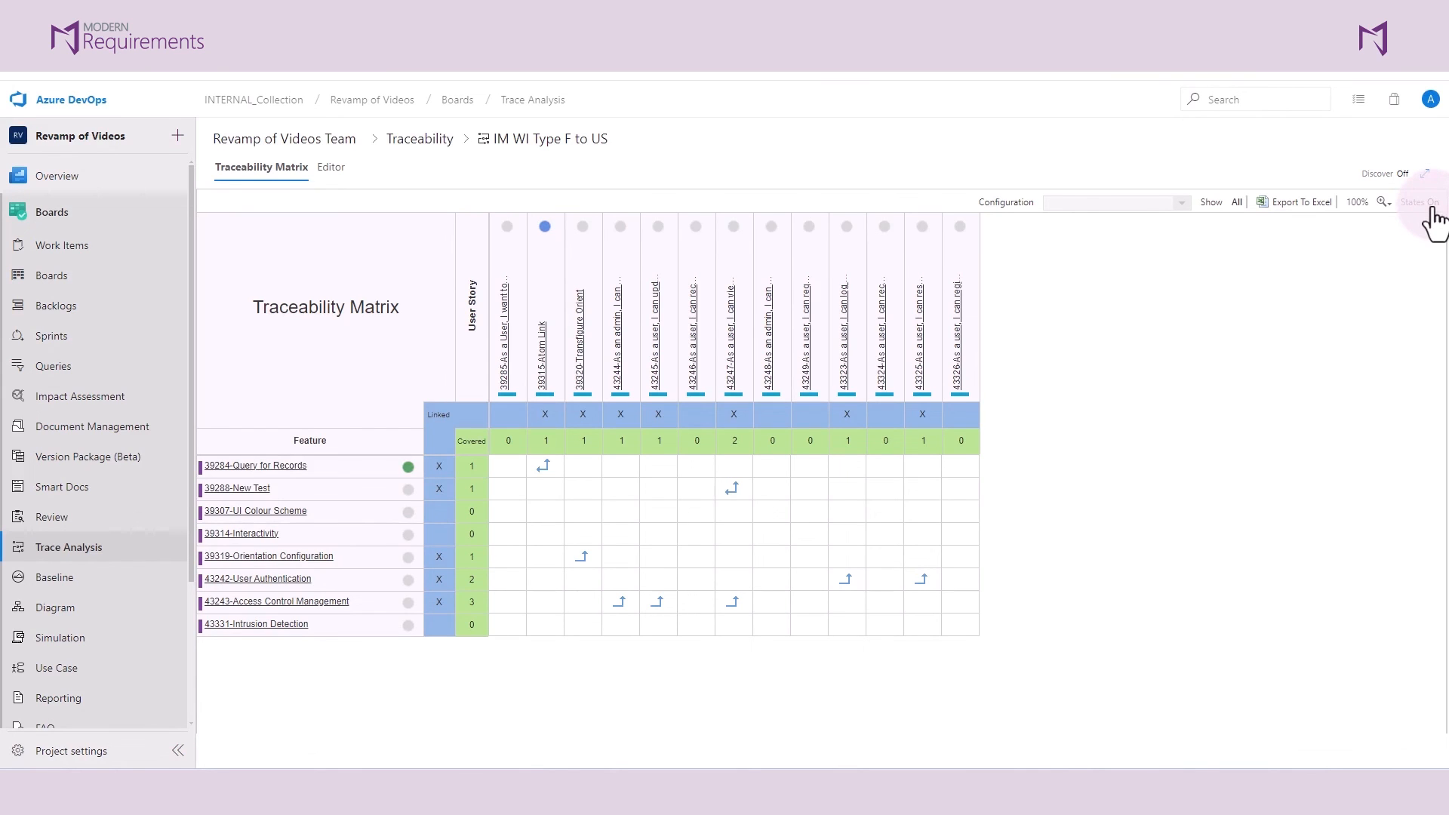